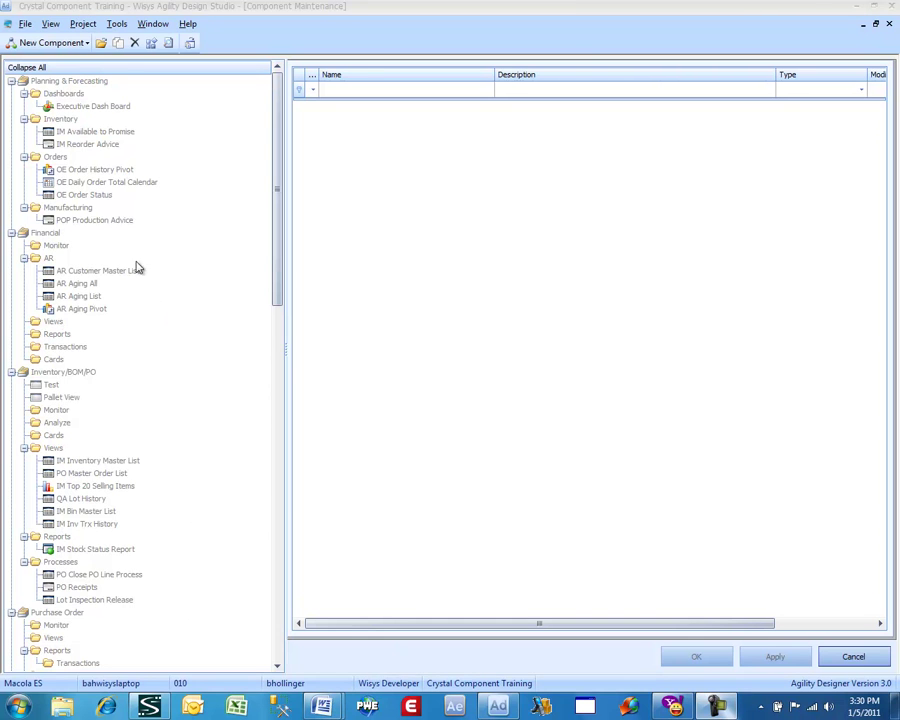
# Create a new Crystal report component named "Lesson 1 - Acknowledgement Crystal Report".
pyautogui.click(45, 48)
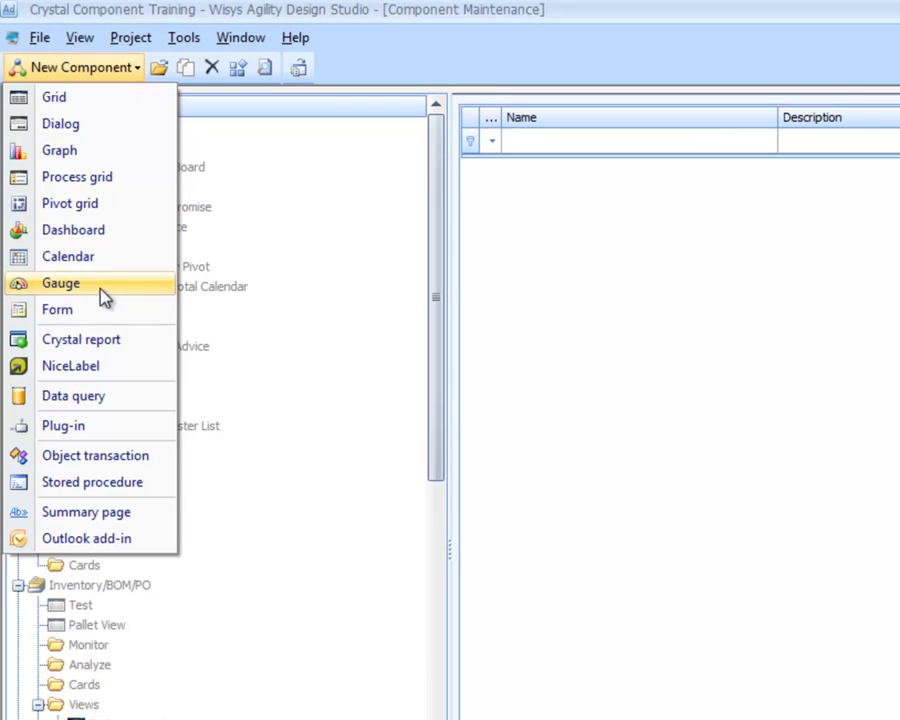
pyautogui.click(105, 341)
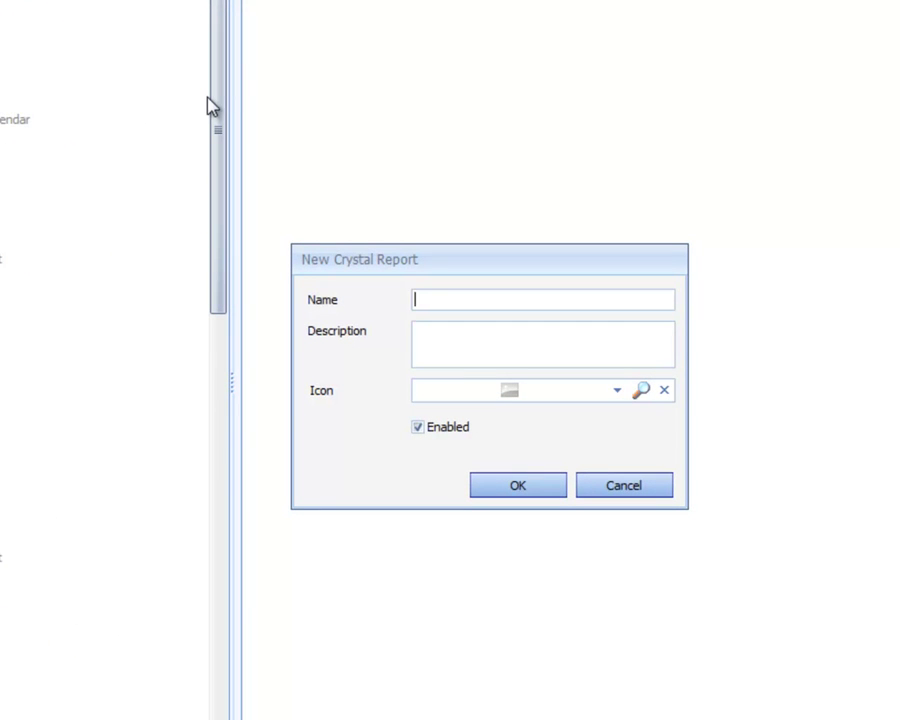
pyautogui.write('Lesson 1 - Acknowle')
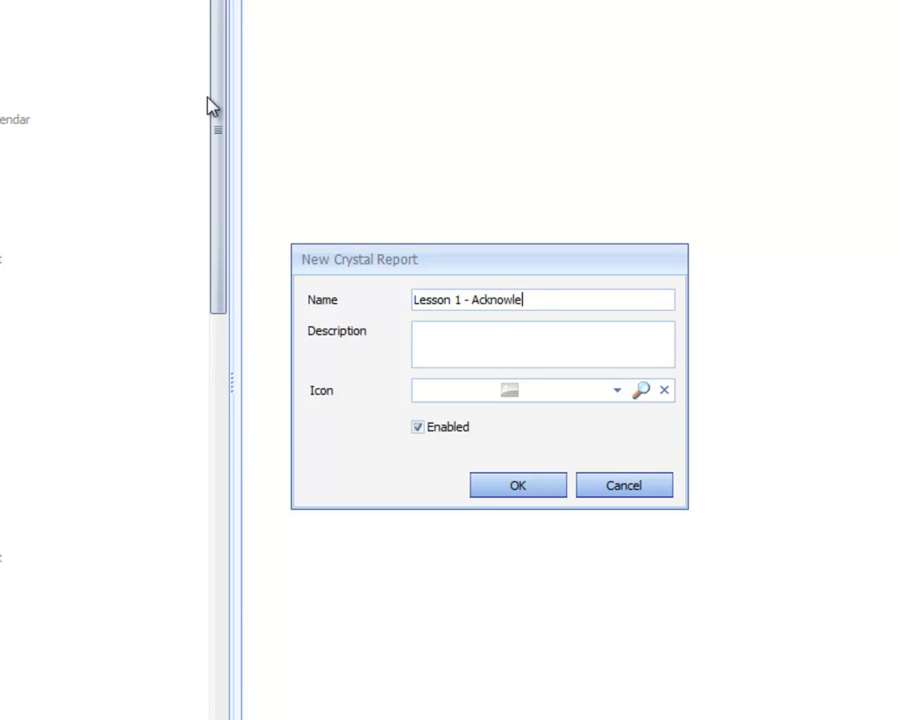
pyautogui.write('dgement Crys')
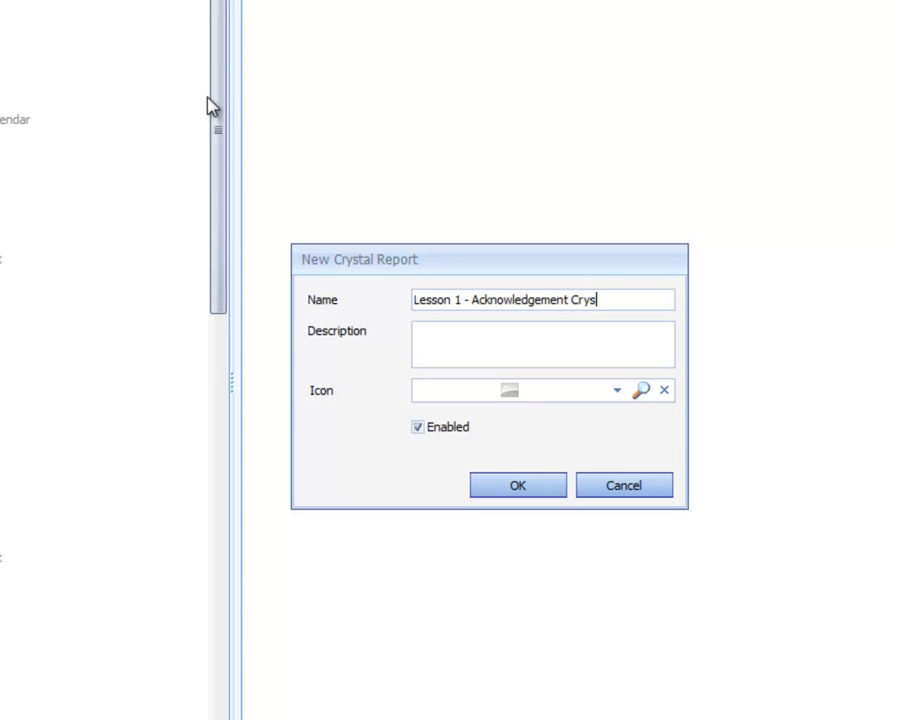
pyautogui.write('tal Report')
pyautogui.press('Tab')
# Give the new component the description "How to Capture a Crystal Report" and the Crystal Reports icon, and confirm its creation.
pyautogui.write('Ho')
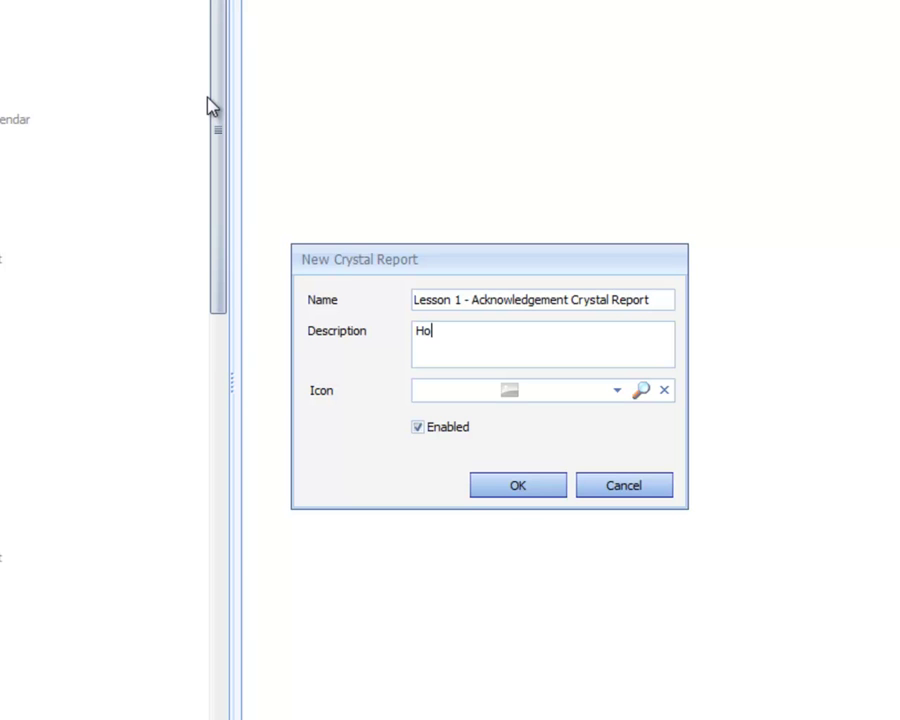
pyautogui.write('w to Capture a Cry')
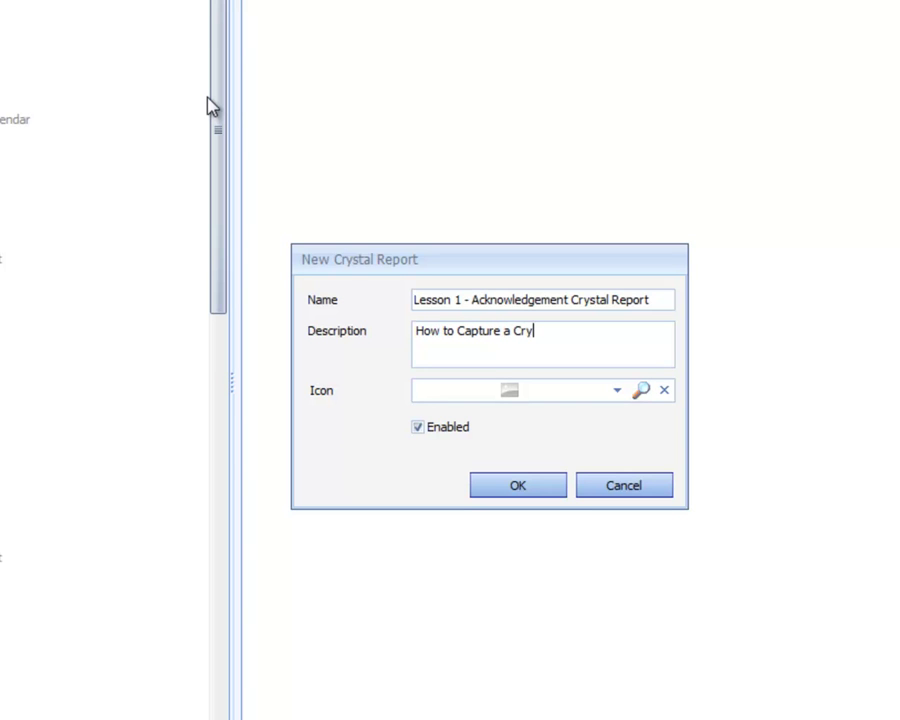
pyautogui.write('stal Report')
pyautogui.click(619, 393)
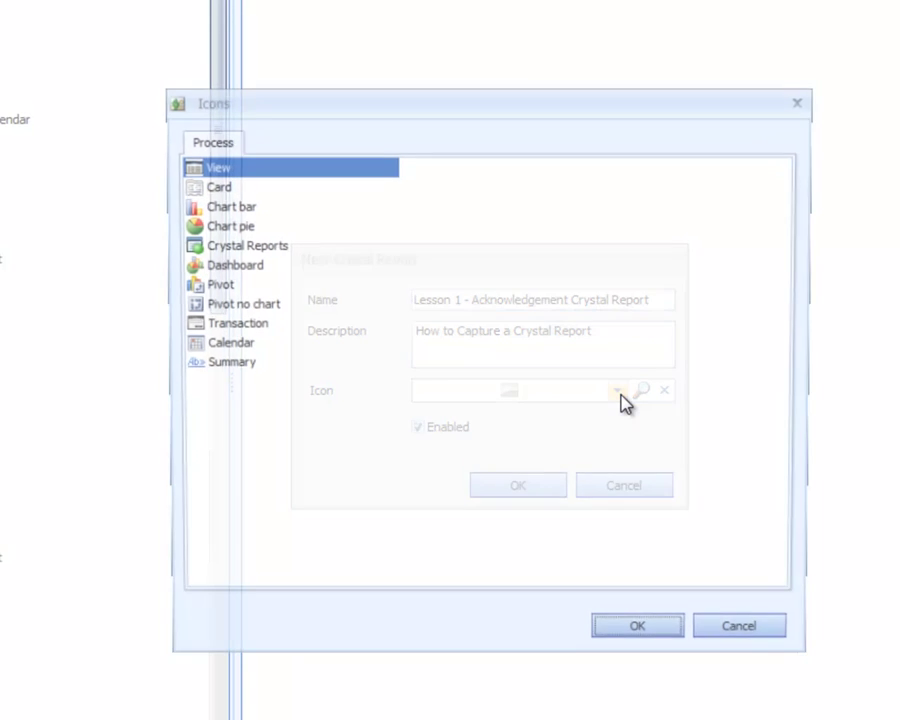
pyautogui.doubleClick(262, 247)
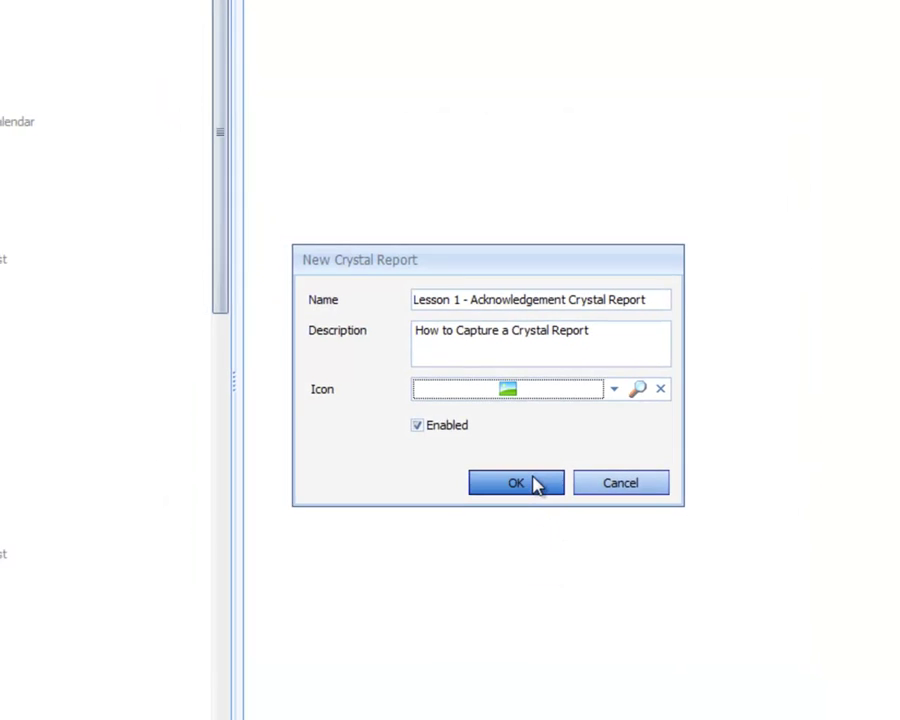
pyautogui.click(538, 485)
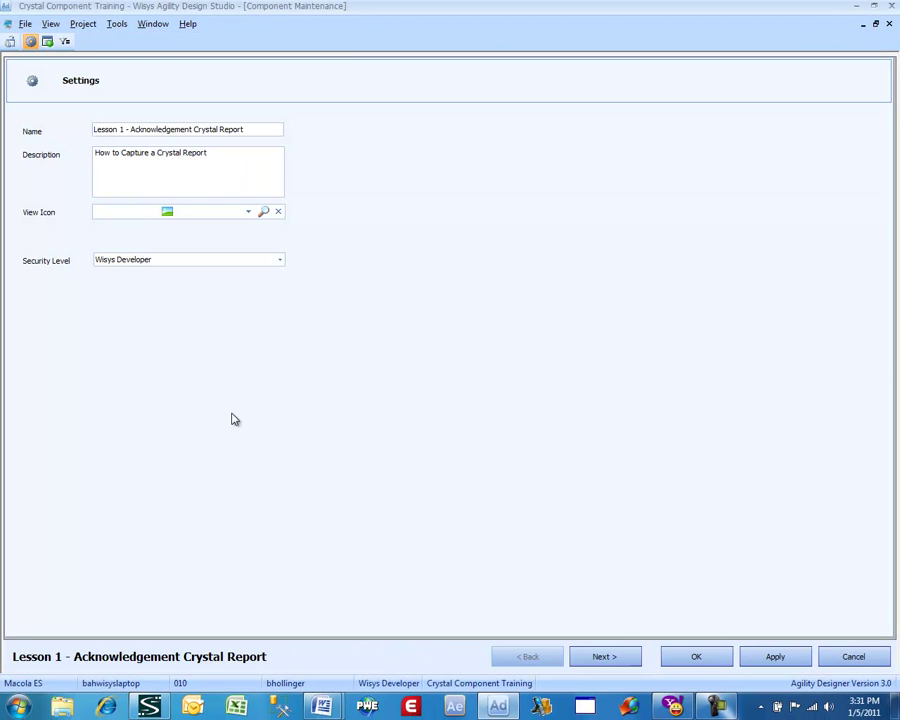
# Set the component's security level to Administrator and proceed to its Crystal Report settings.
pyautogui.click(212, 264)
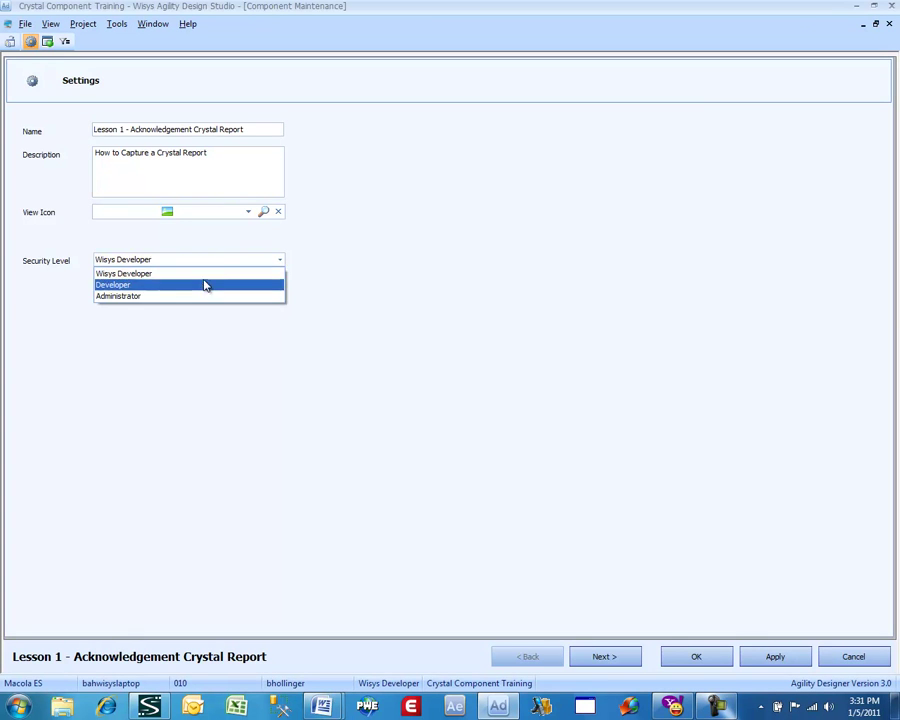
pyautogui.click(205, 296)
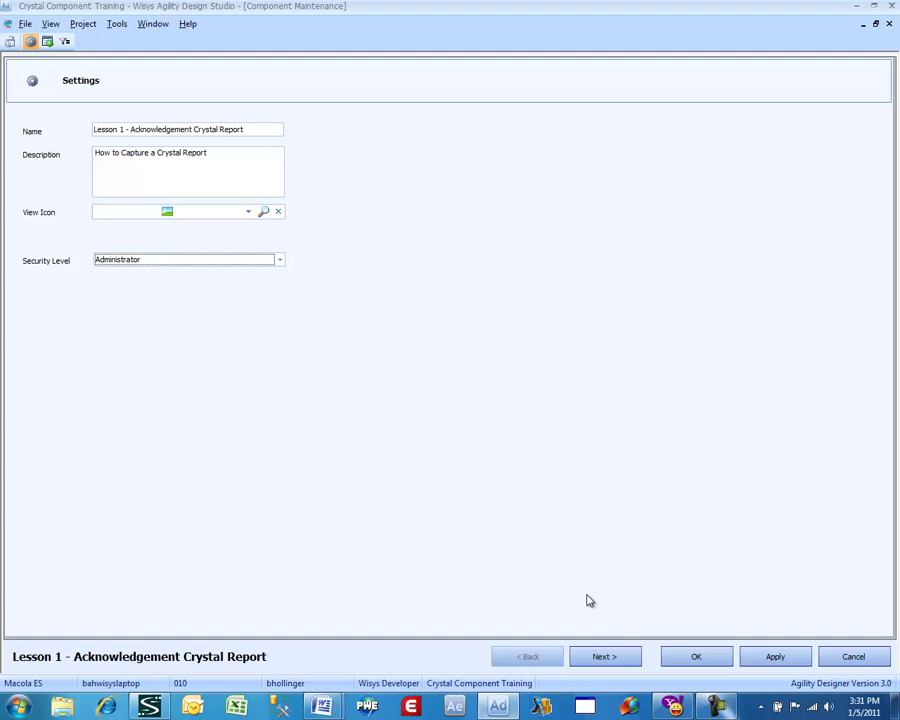
pyautogui.click(604, 656)
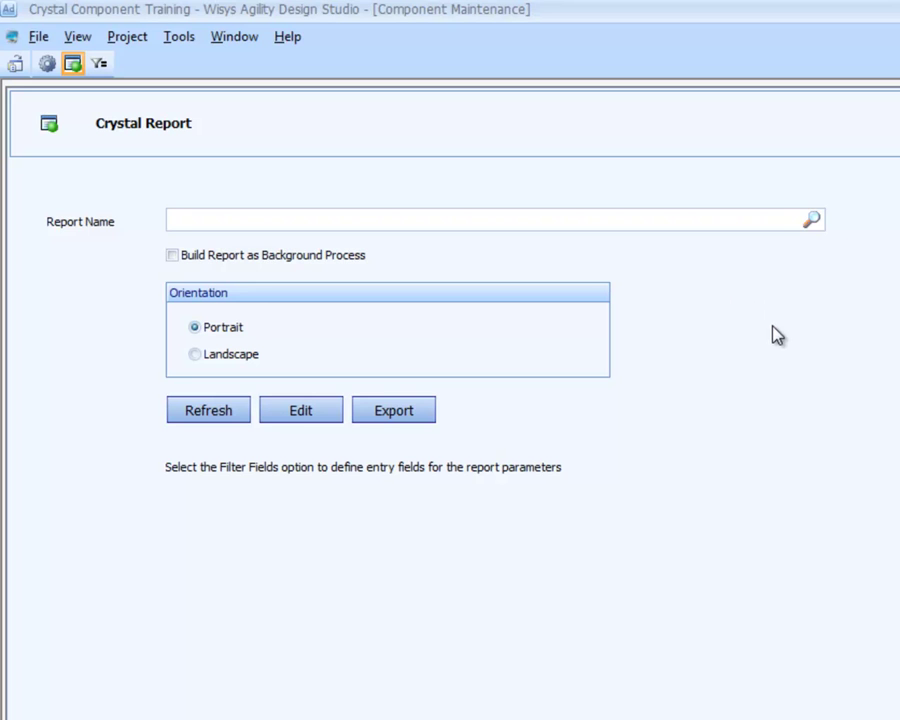
# Assign AgilityOrderAcknowledgement.rpt from the WiSys Rpts folder as the component's report and open it for editing in Crystal Reports.
pyautogui.click(811, 219)
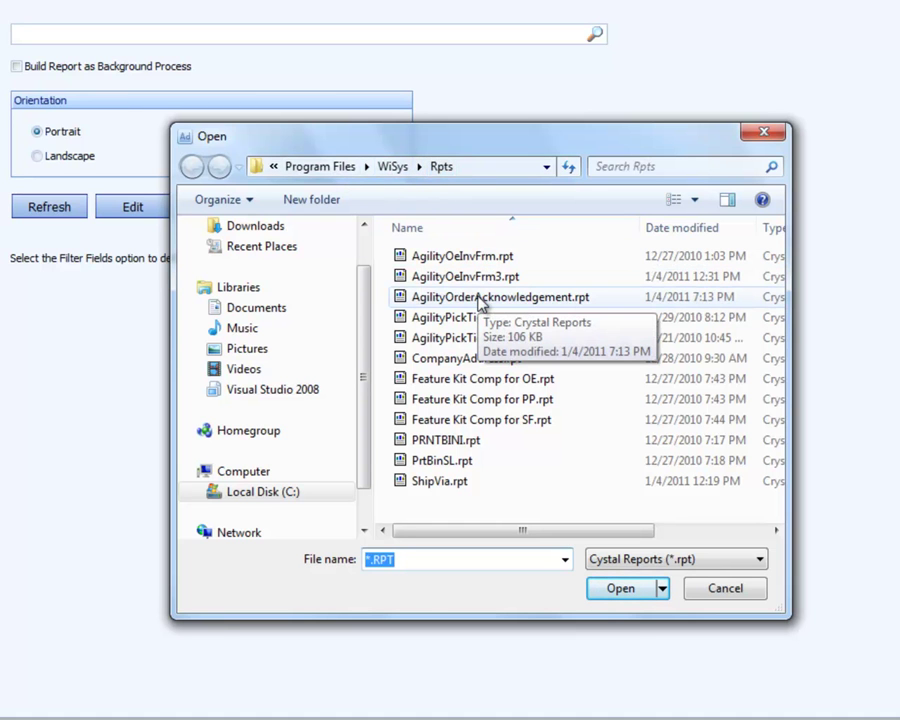
pyautogui.doubleClick(480, 298)
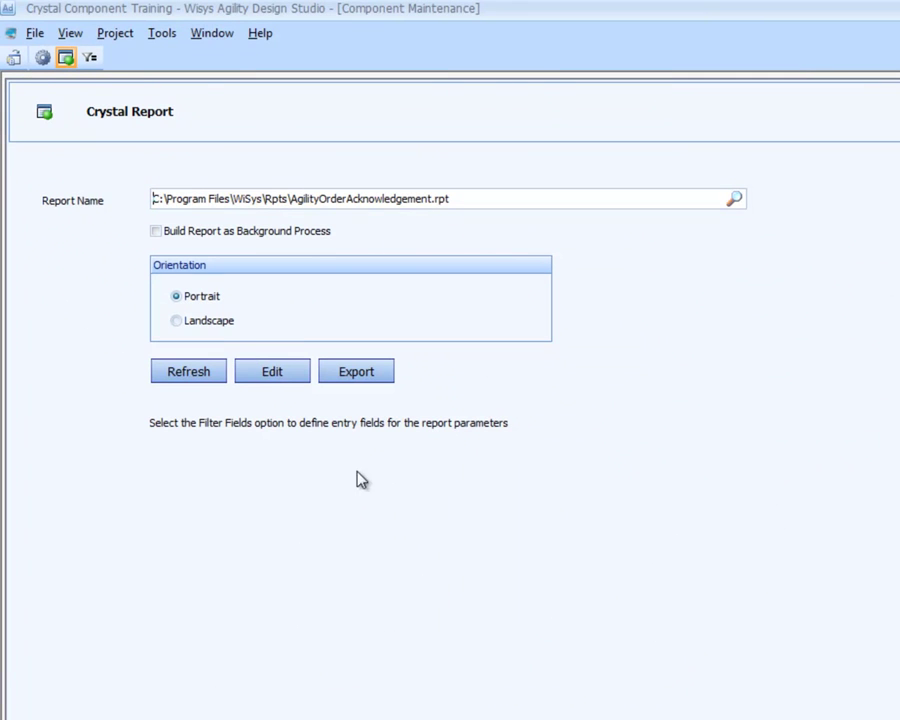
pyautogui.click(262, 373)
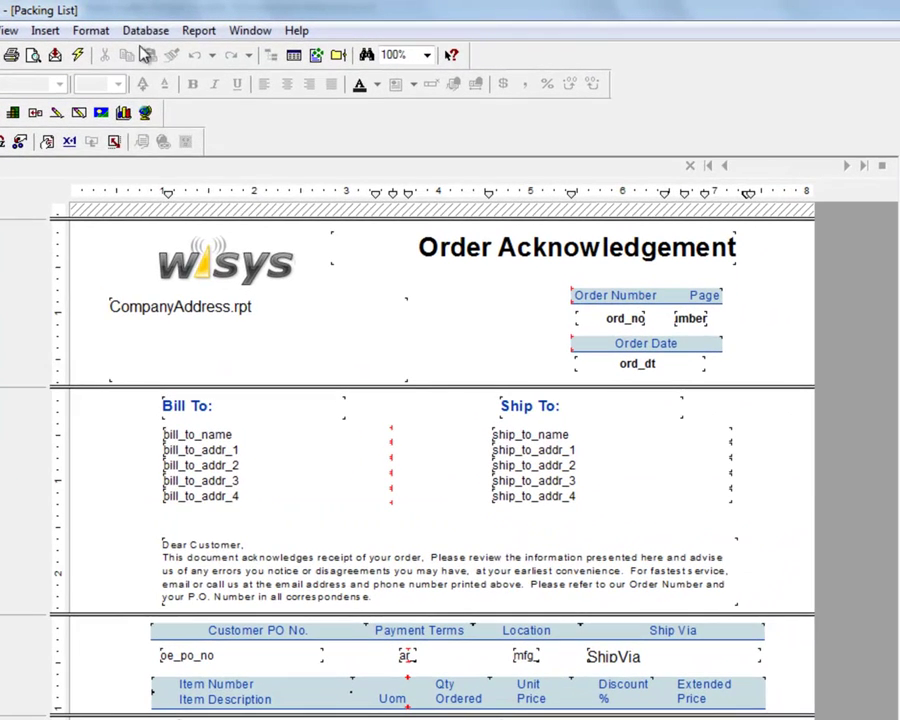
# Examine the datasource connection properties of the main report and its subreports, and close the datasource location settings.
pyautogui.click(145, 31)
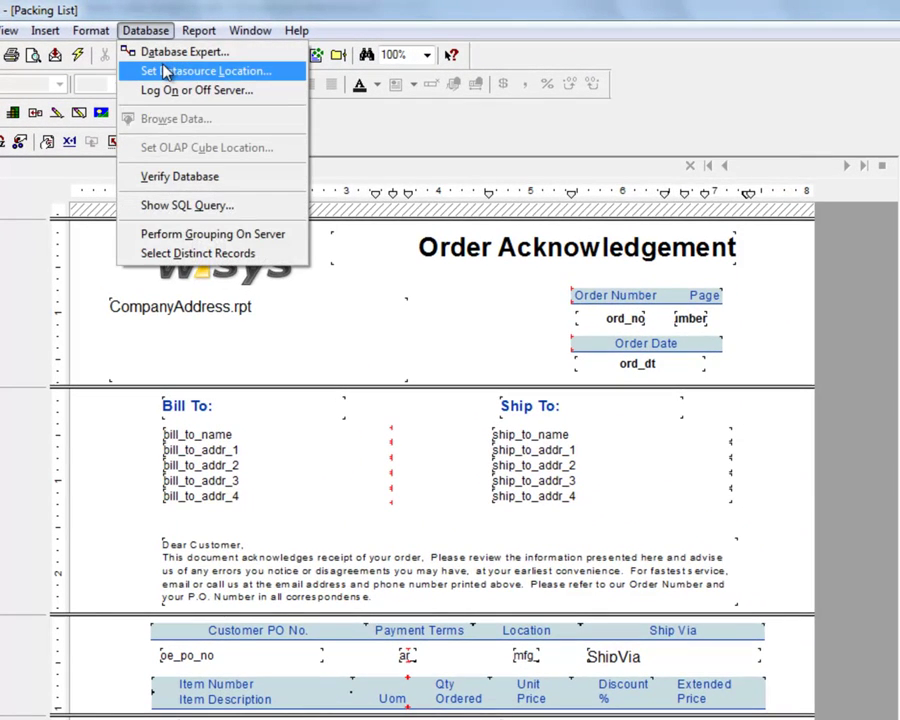
pyautogui.click(165, 73)
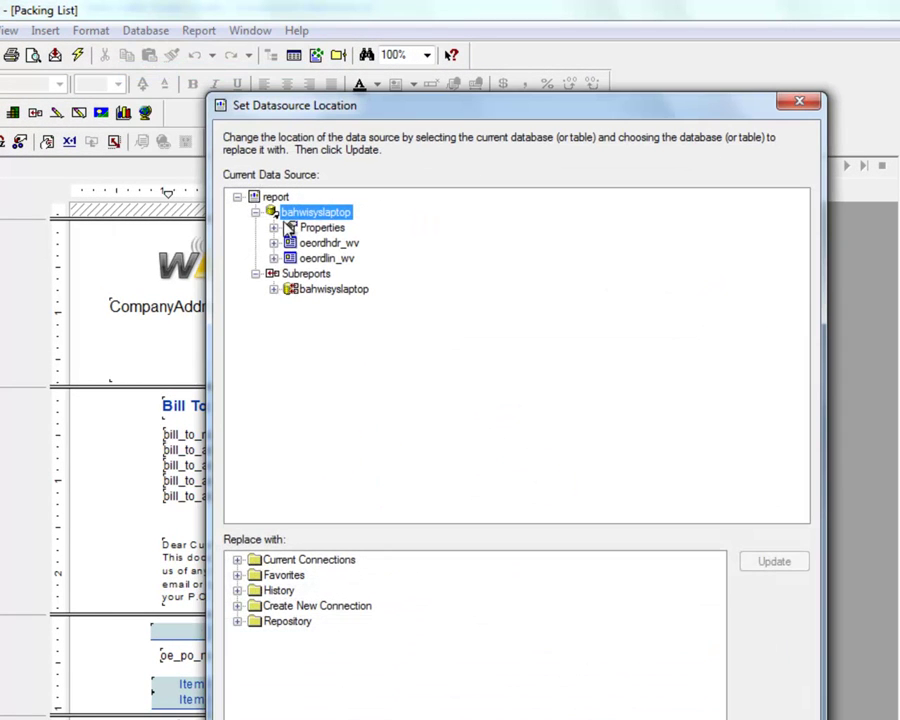
pyautogui.click(274, 228)
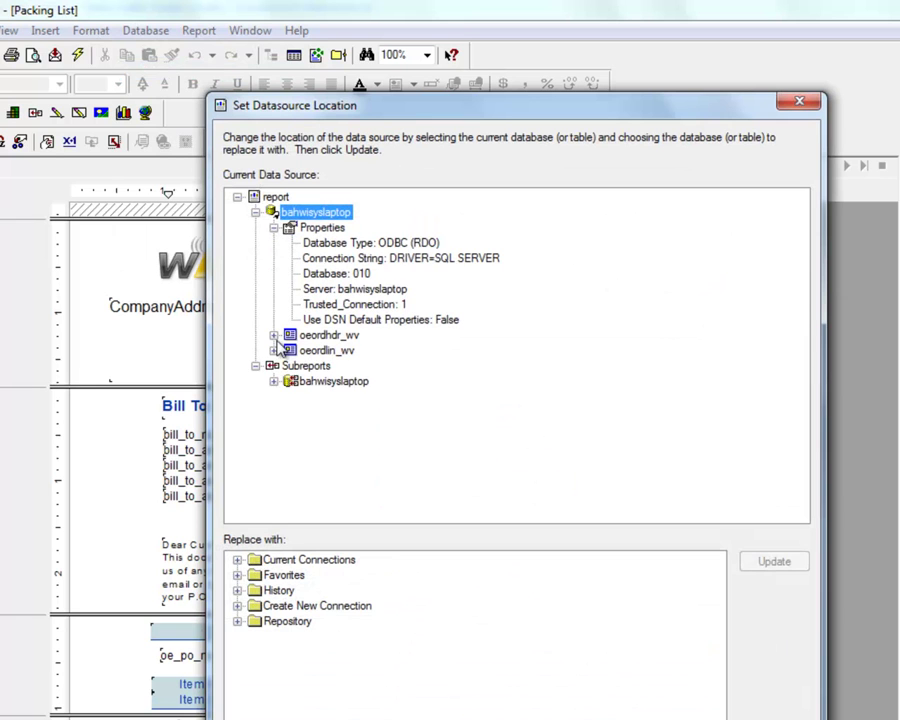
pyautogui.click(275, 381)
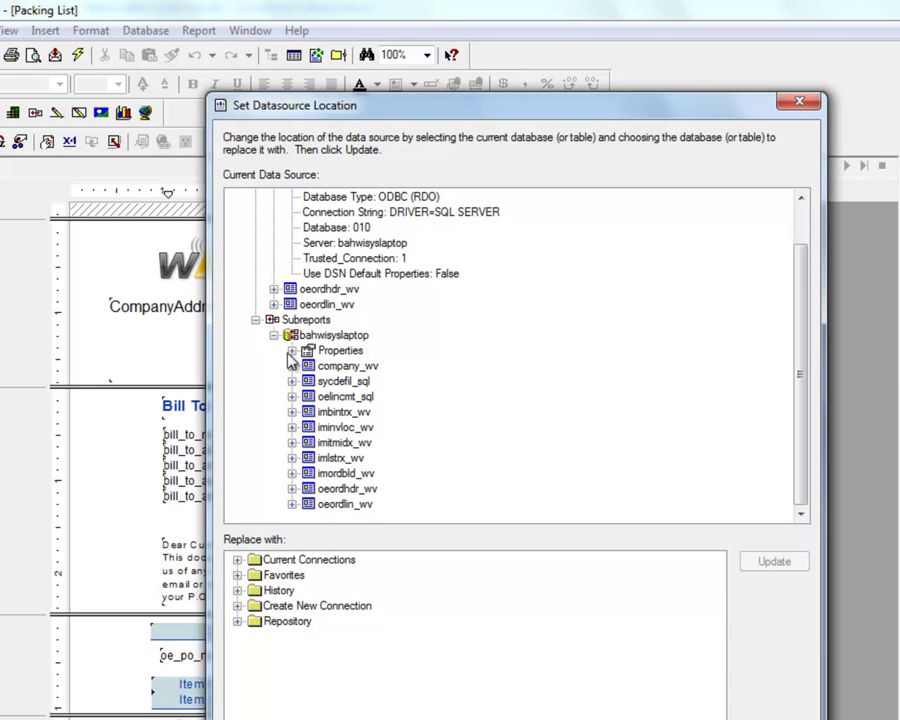
pyautogui.click(291, 351)
pyautogui.moveTo(800, 338); pyautogui.dragTo(806, 302)
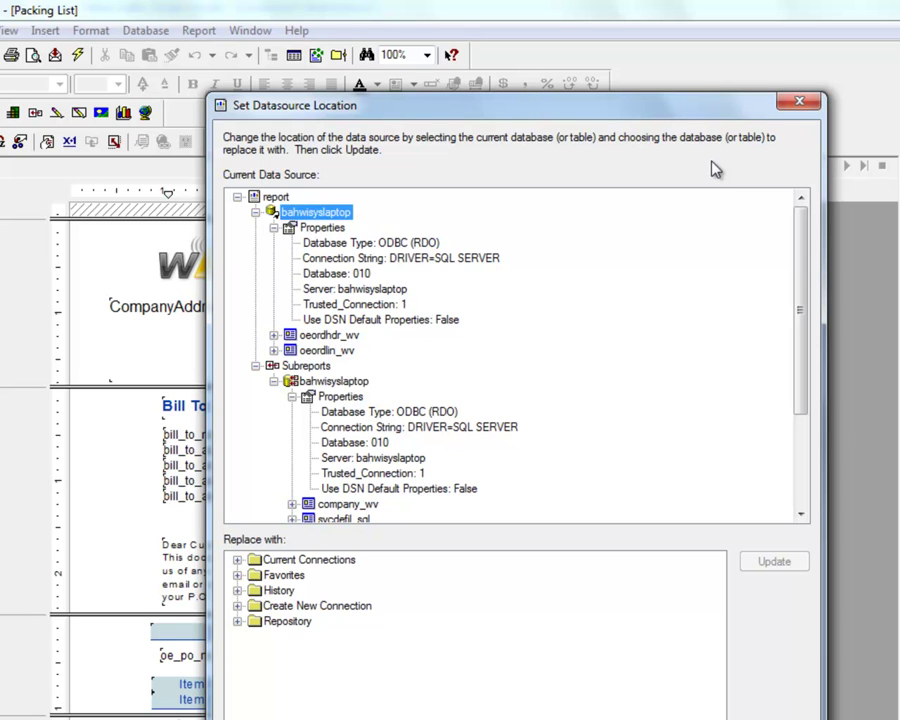
pyautogui.click(799, 105)
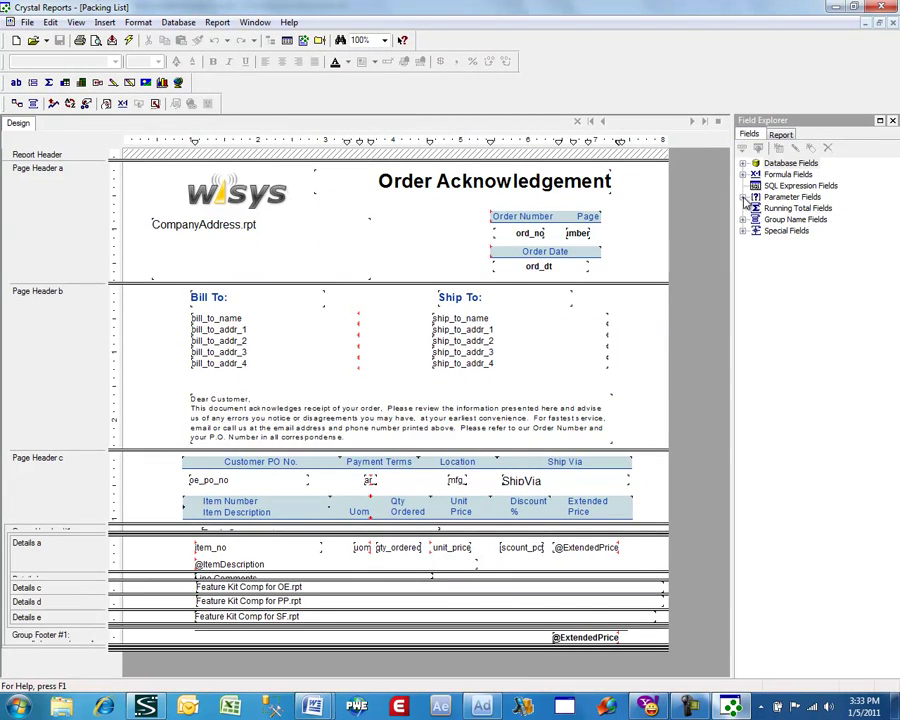
# Review the definition of the report's OrderNo parameter, including its prompting text, value type and range option.
pyautogui.click(743, 197)
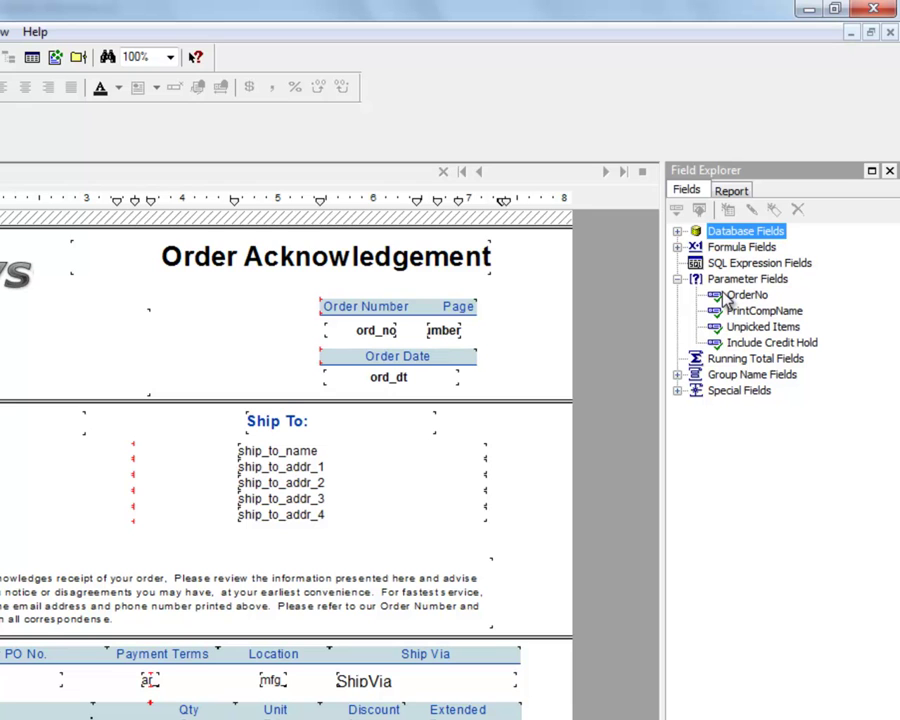
pyautogui.click(727, 298)
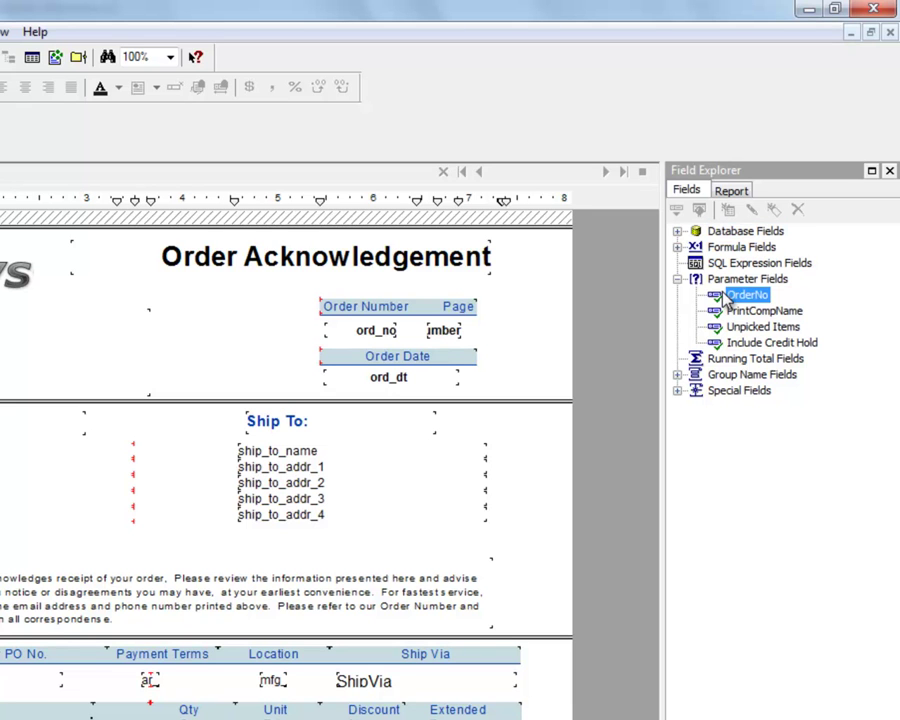
pyautogui.rightClick(727, 298)
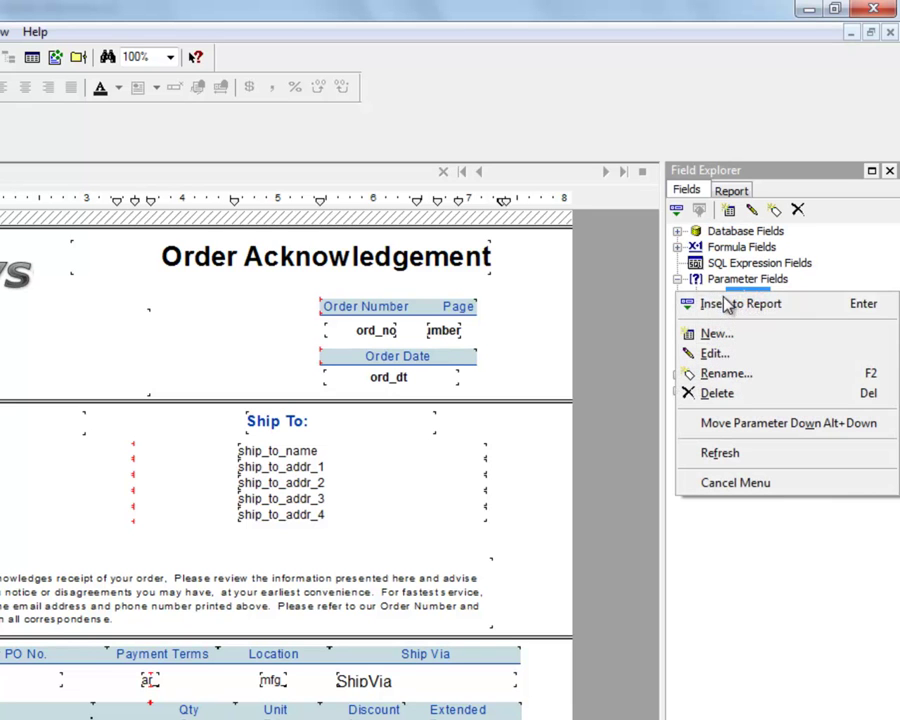
pyautogui.click(725, 356)
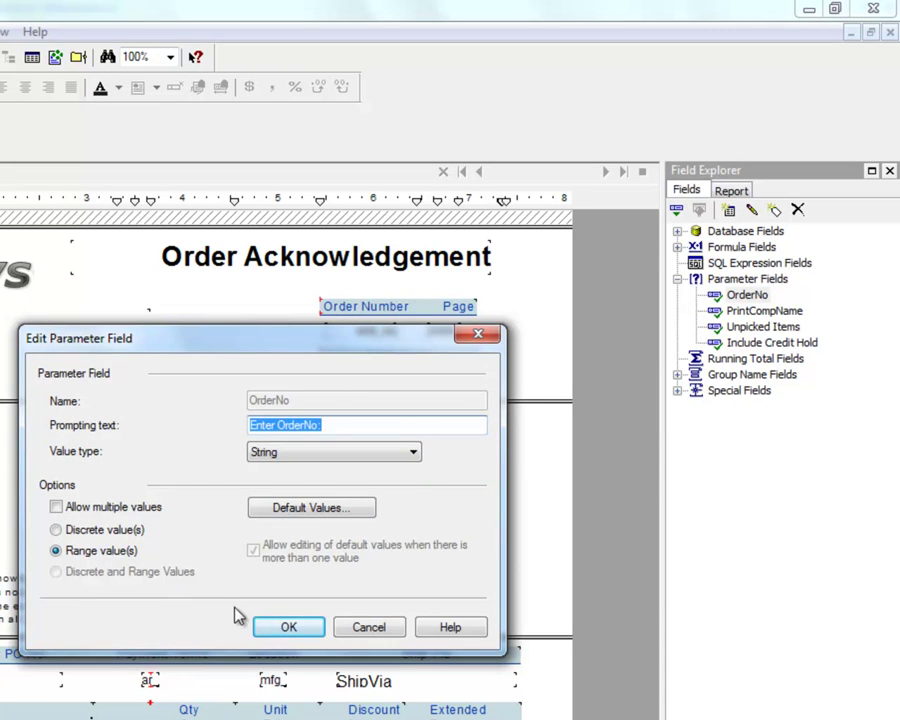
pyautogui.click(287, 628)
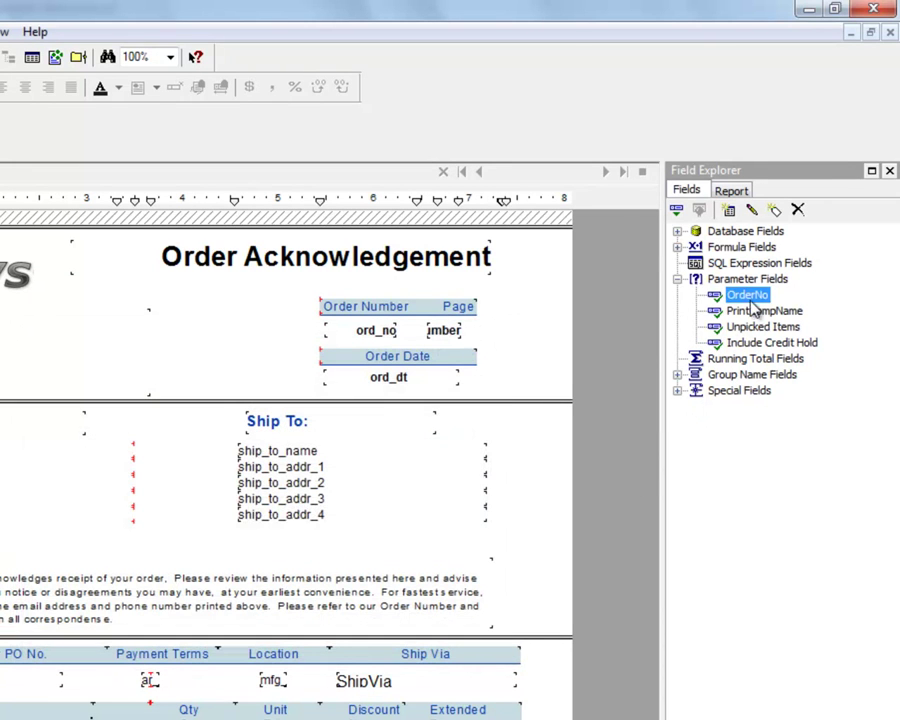
# Review the definition of the PrintCompName parameter, including its value type.
pyautogui.click(757, 313)
pyautogui.rightClick(757, 314)
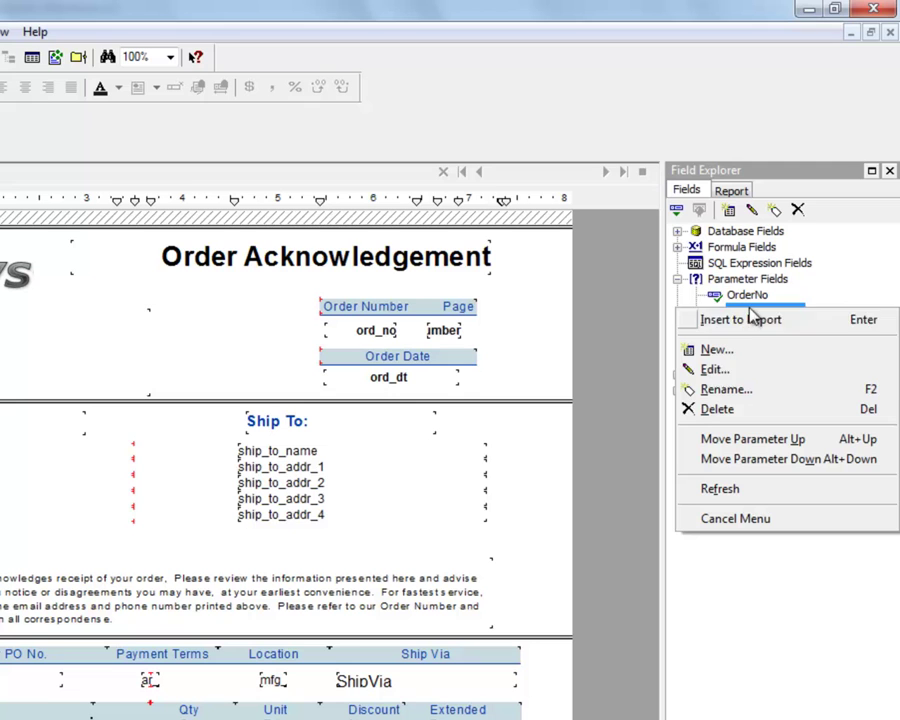
pyautogui.click(743, 377)
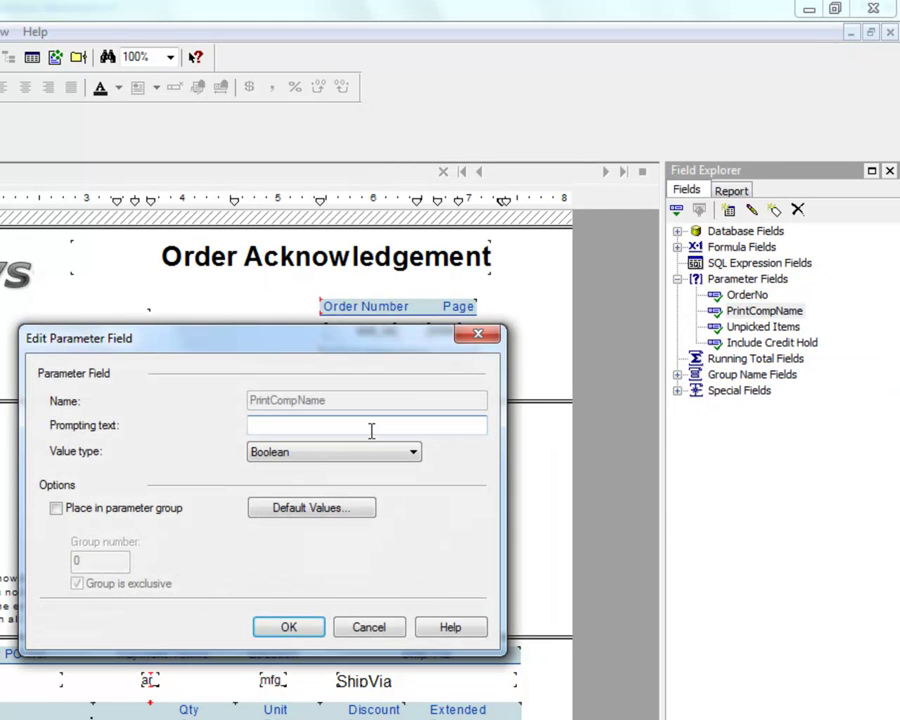
pyautogui.click(316, 630)
# Review the definition of the Unpicked Items parameter, including its value type.
pyautogui.click(740, 327)
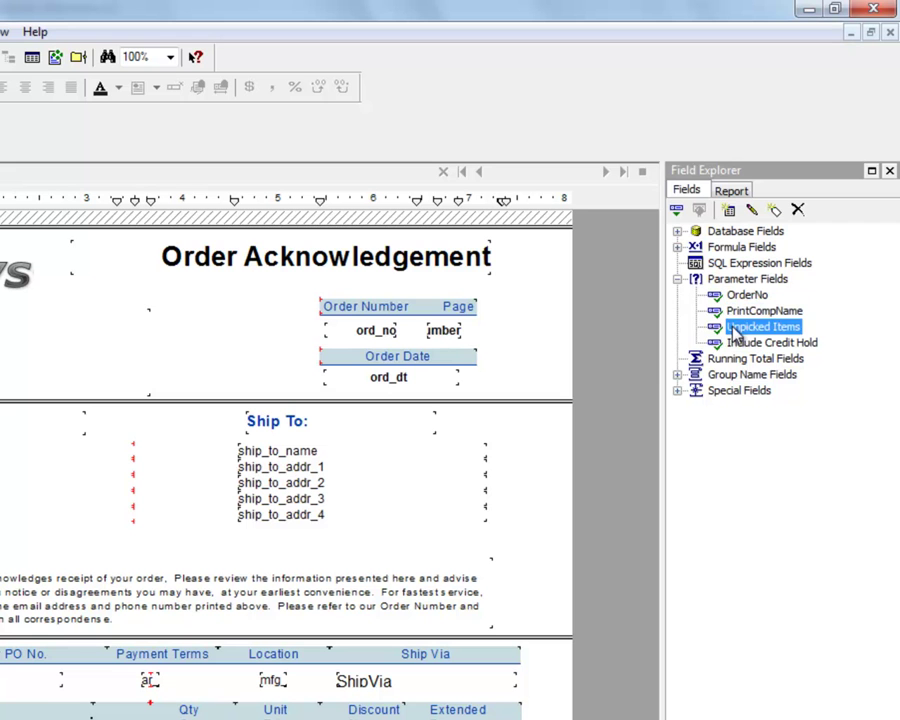
pyautogui.rightClick(738, 328)
pyautogui.click(722, 392)
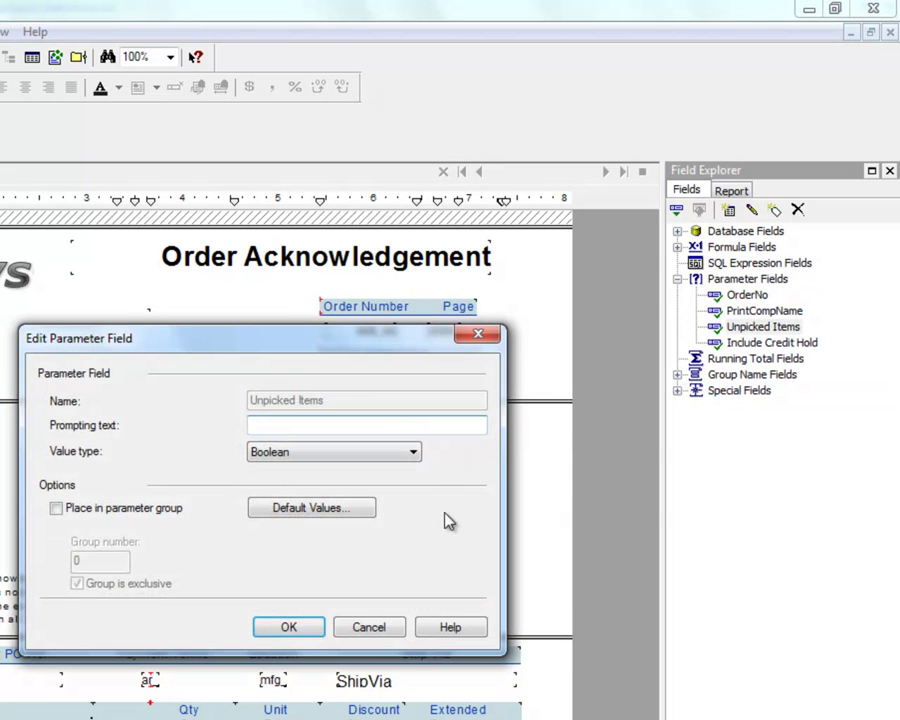
pyautogui.click(320, 628)
# Review the definition of the Include Credit Hold parameter, including its value type.
pyautogui.click(712, 344)
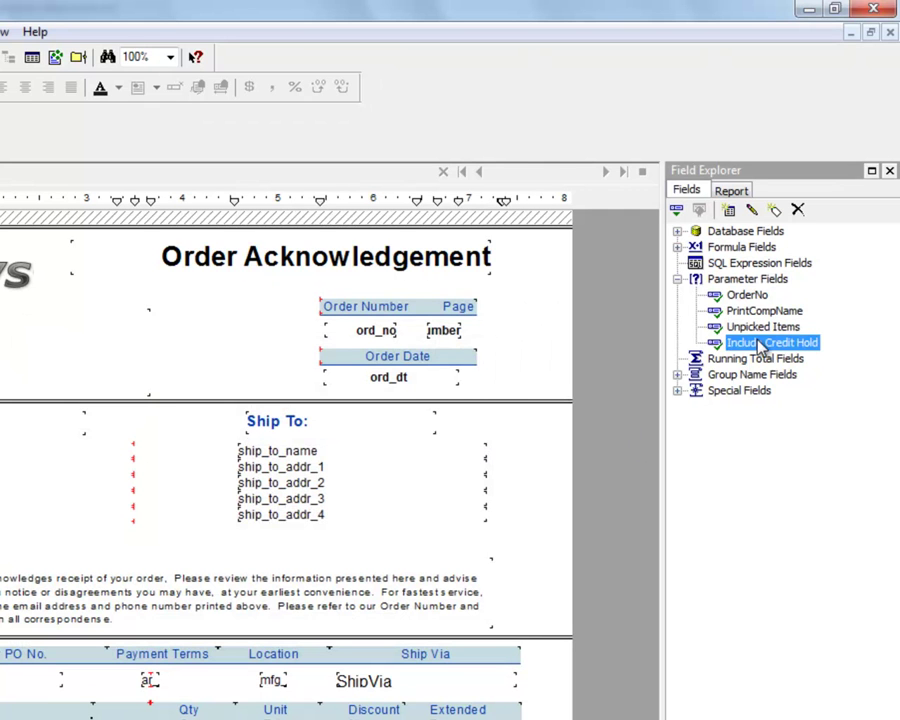
pyautogui.rightClick(712, 344)
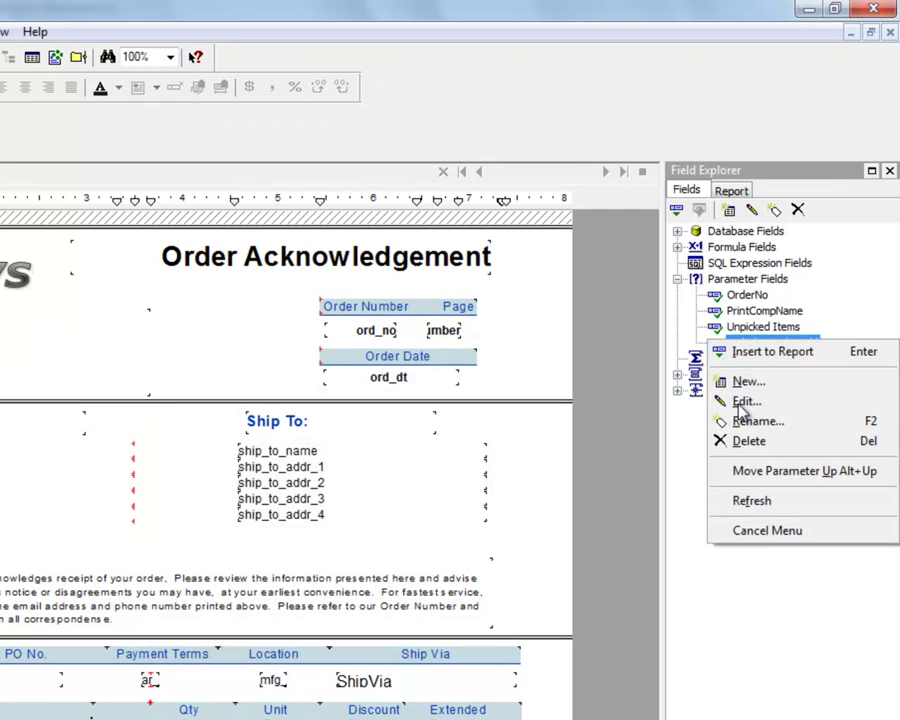
pyautogui.click(744, 401)
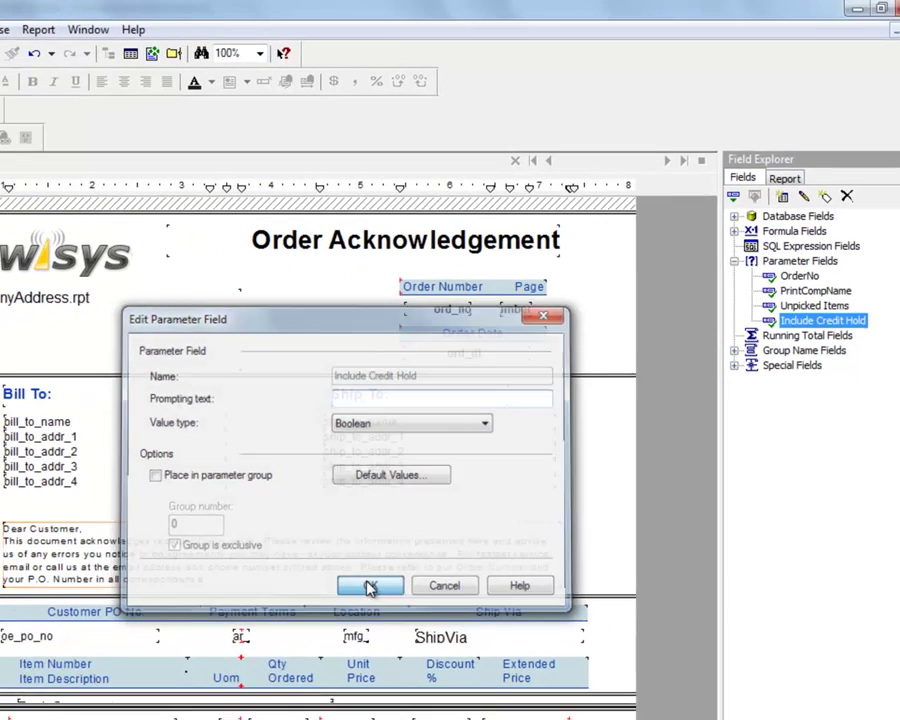
pyautogui.click(288, 627)
# Review the report's record selection formula, including its use of the OrderNo, Unpicked Items and Include Credit Hold parameters.
pyautogui.click(146, 30)
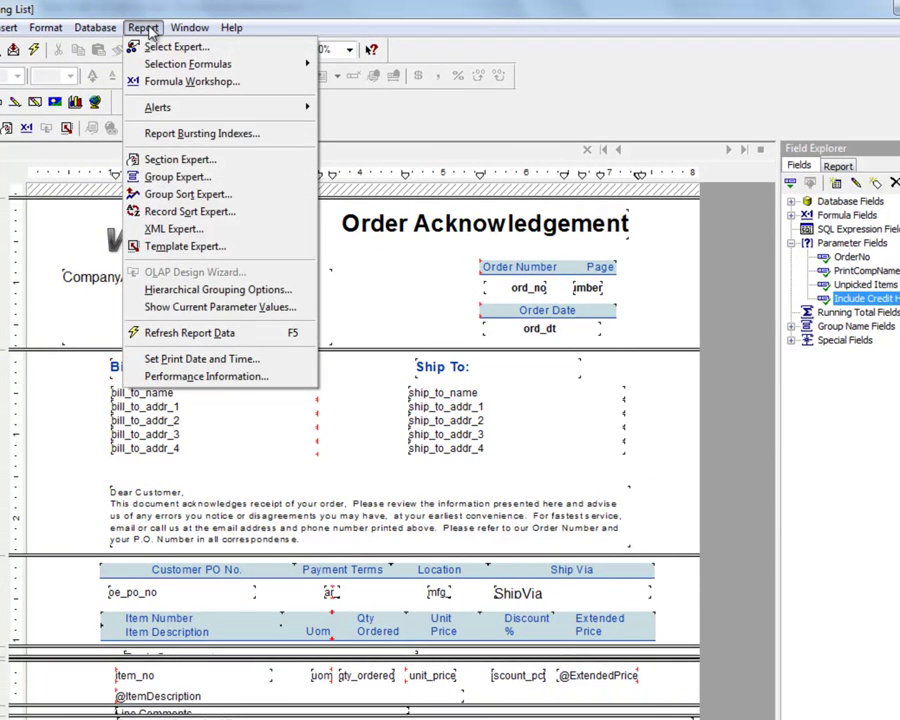
pyautogui.moveTo(180, 64)
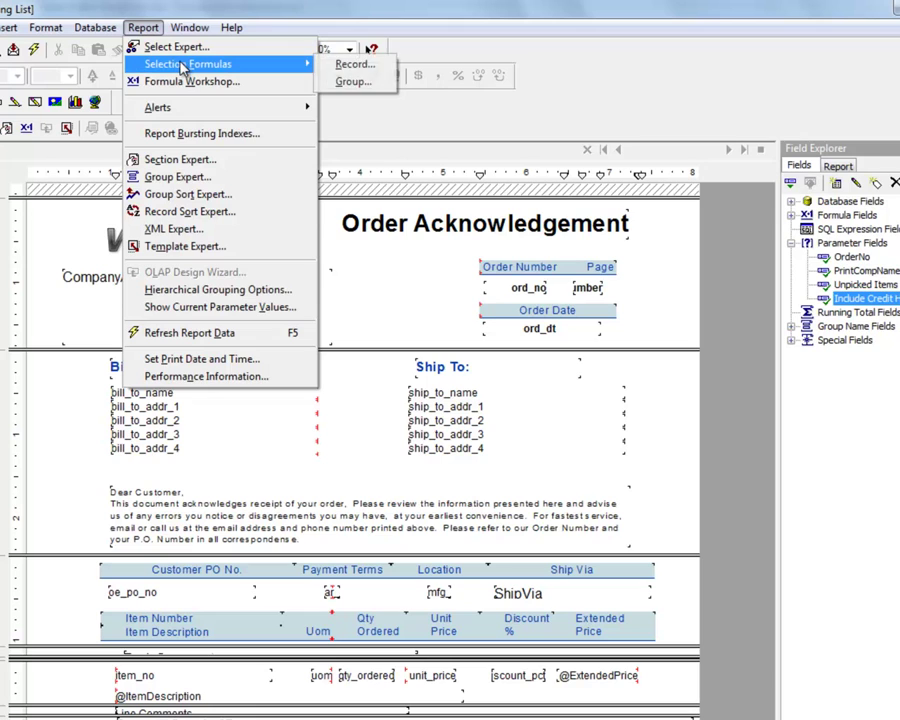
pyautogui.click(345, 64)
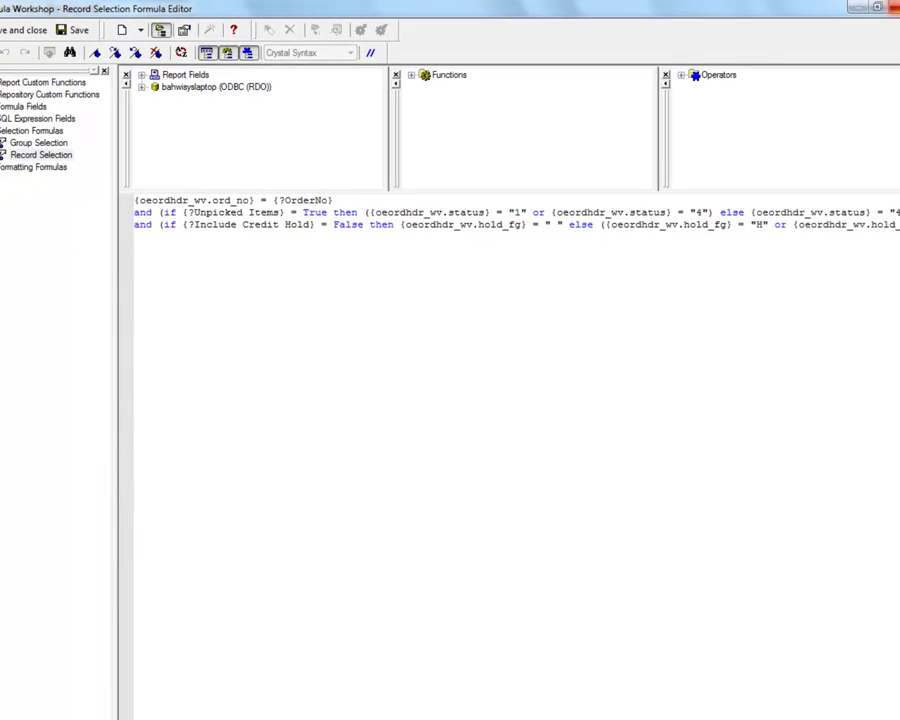
pyautogui.click(893, 7)
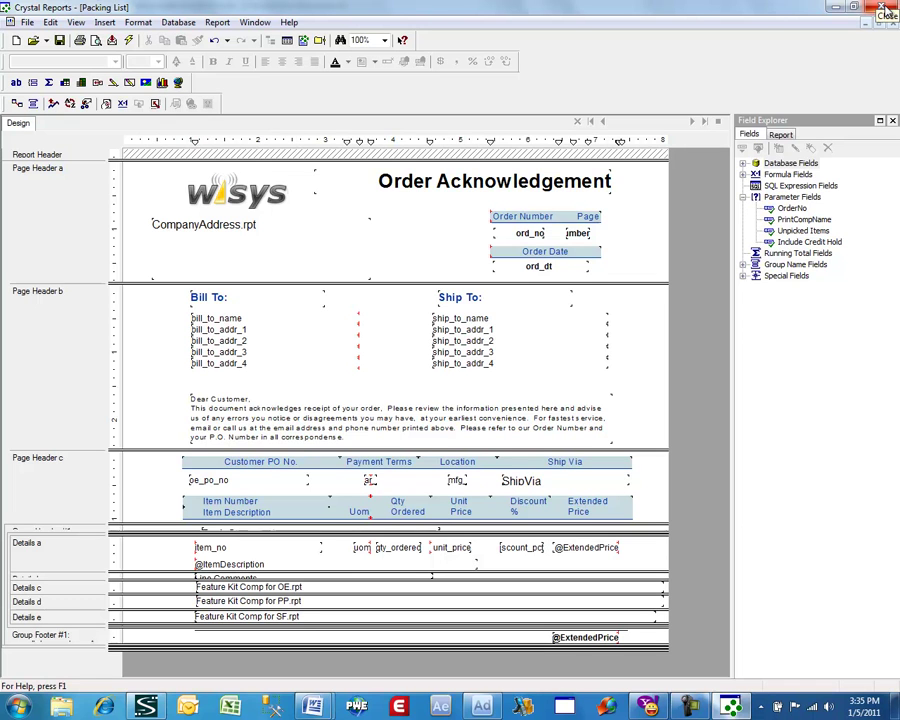
# Close the Crystal report without saving changes and refresh its report and filter parameters in Agility Design Studio.
pyautogui.click(883, 8)
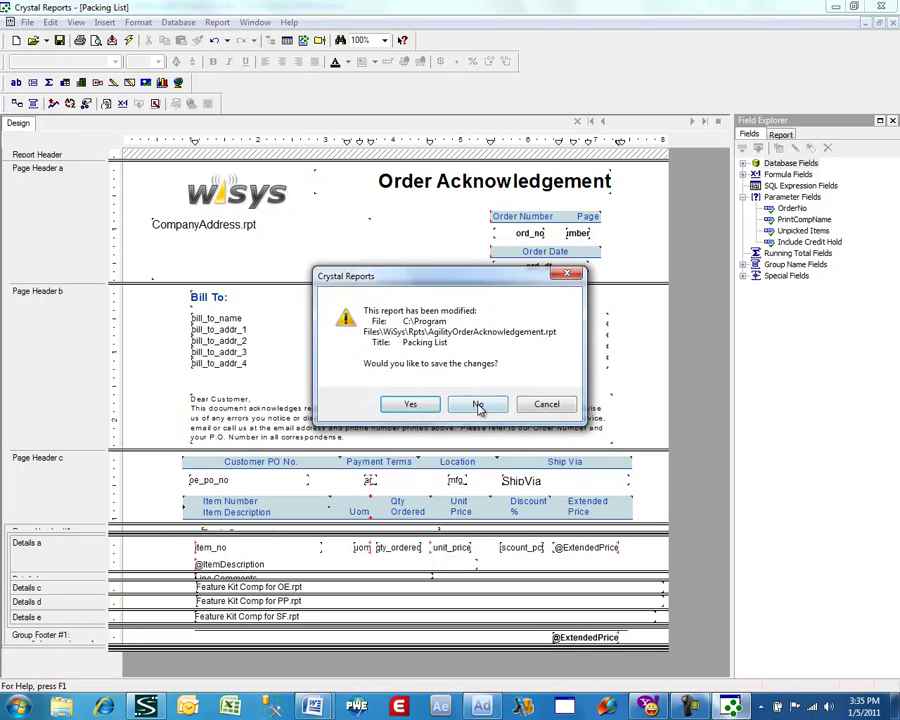
pyautogui.click(477, 406)
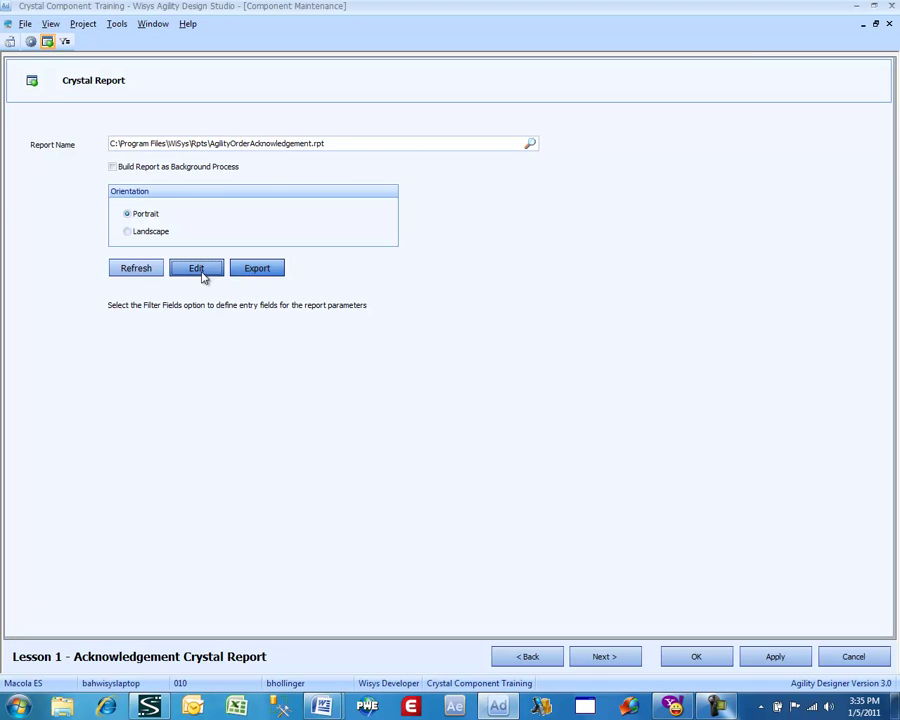
pyautogui.click(127, 270)
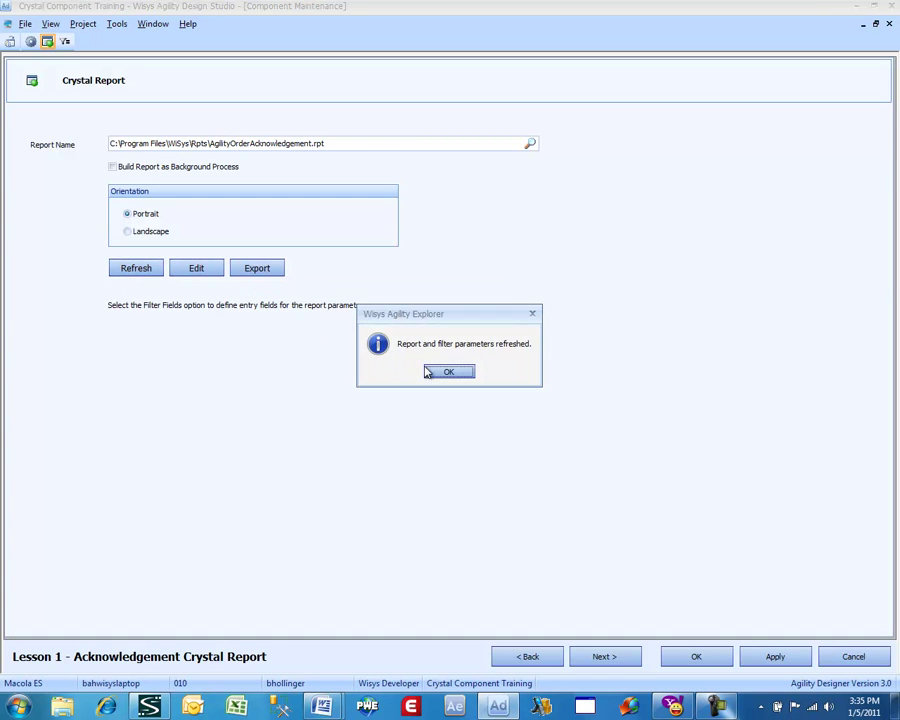
pyautogui.click(440, 372)
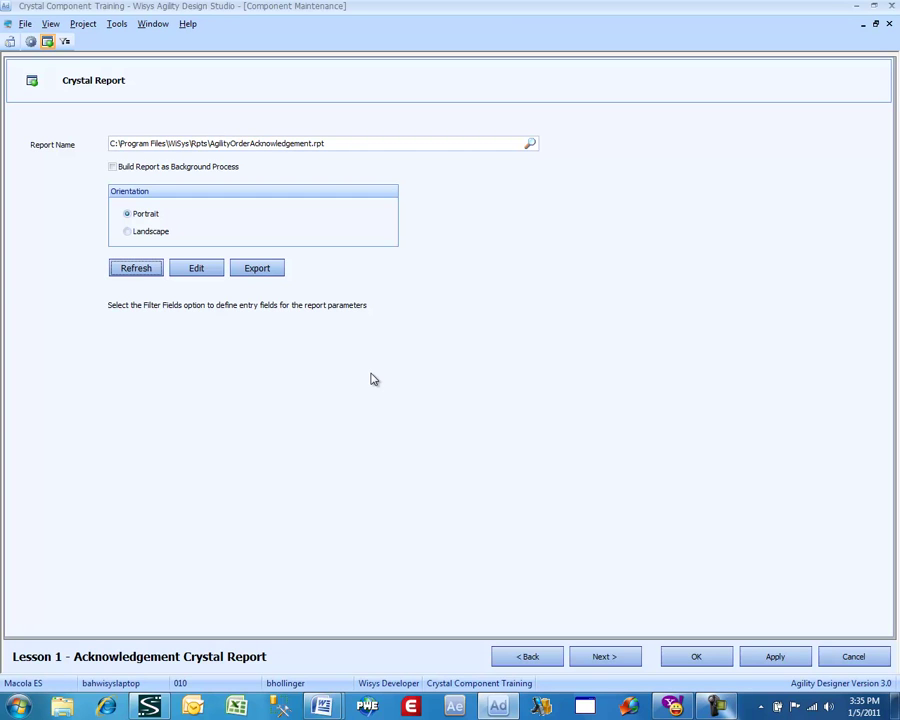
# Set the range caption of the OrderNo filter column to "Order No".
pyautogui.click(605, 655)
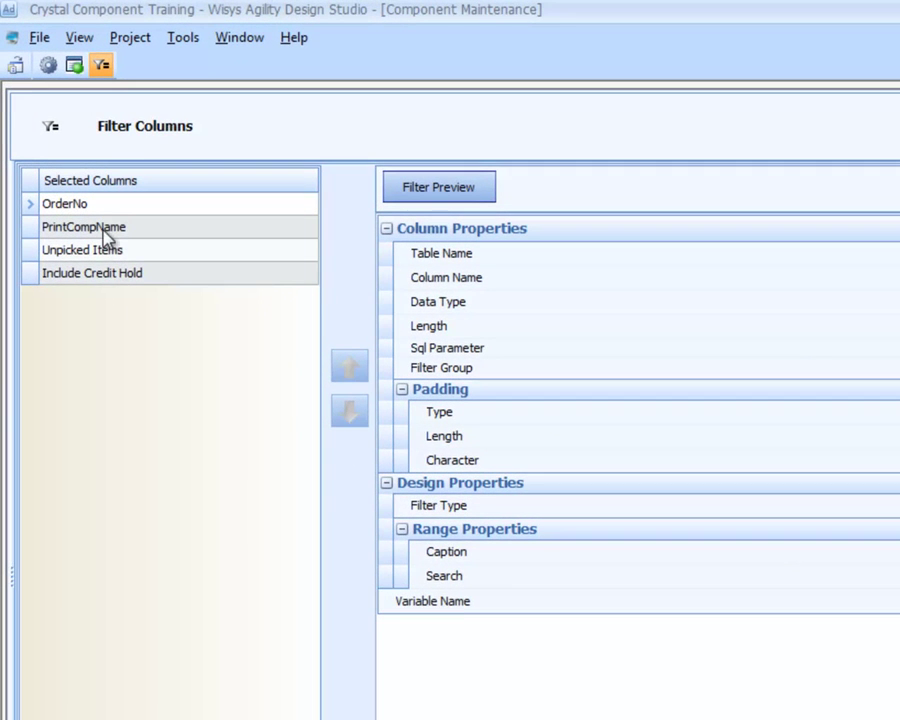
pyautogui.click(115, 203)
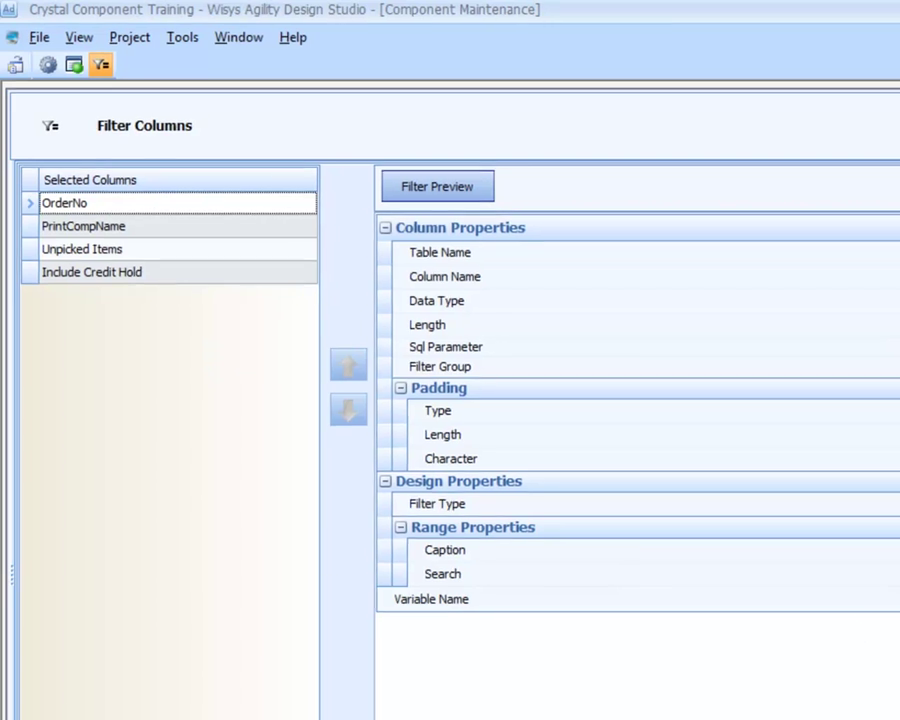
pyautogui.click(700, 352)
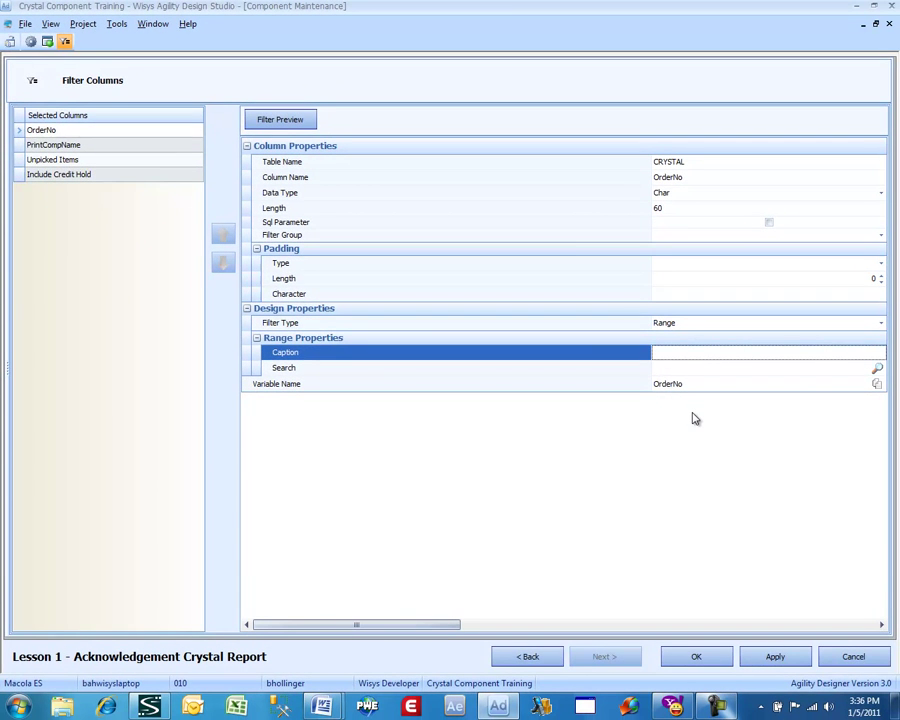
pyautogui.write('O')
pyautogui.write('rder')
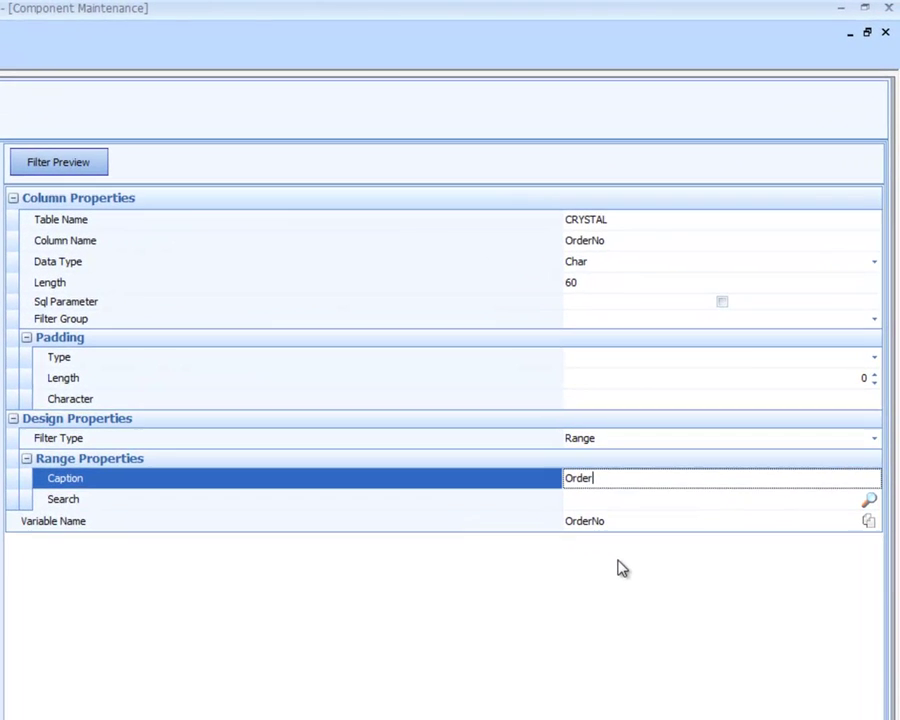
pyautogui.write(' No')
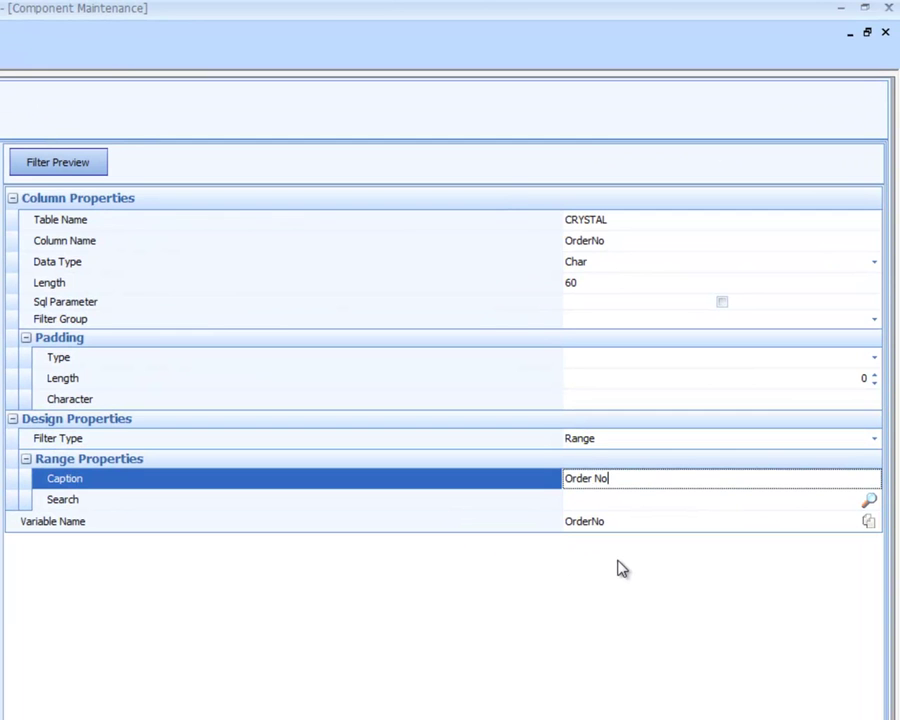
# Set the data type of the OrderNo filter column to OrderNumber.
pyautogui.click(607, 260)
pyautogui.scroll(-2, 610, 262)
pyautogui.scroll(-1, 610, 262)
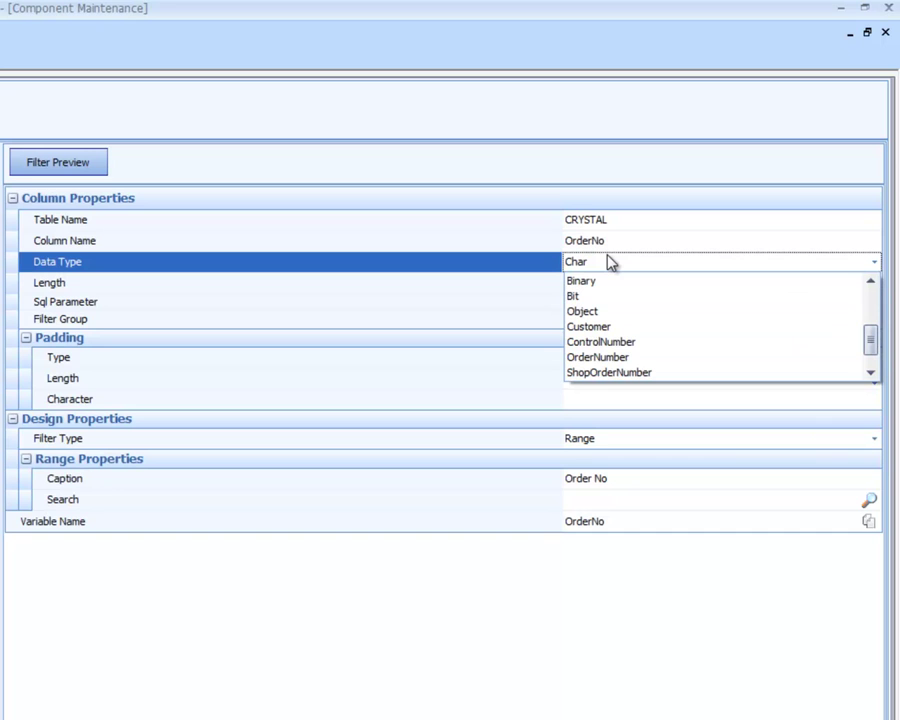
pyautogui.click(615, 365)
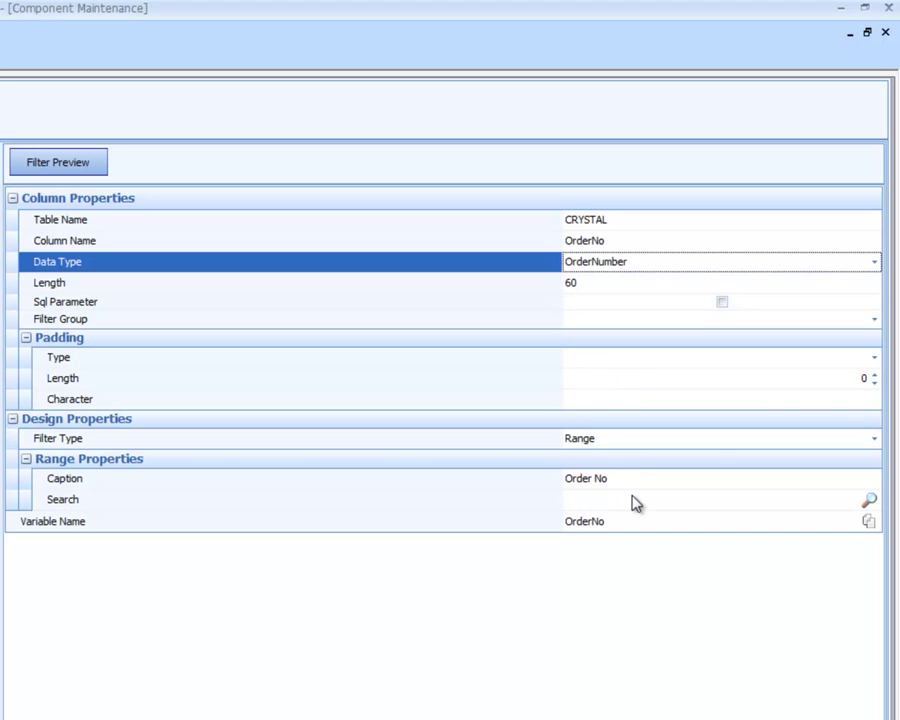
# Find the searches whose names contain "oe-" and assign OE-ORD-NO as the search for the OrderNo filter column.
pyautogui.click(871, 501)
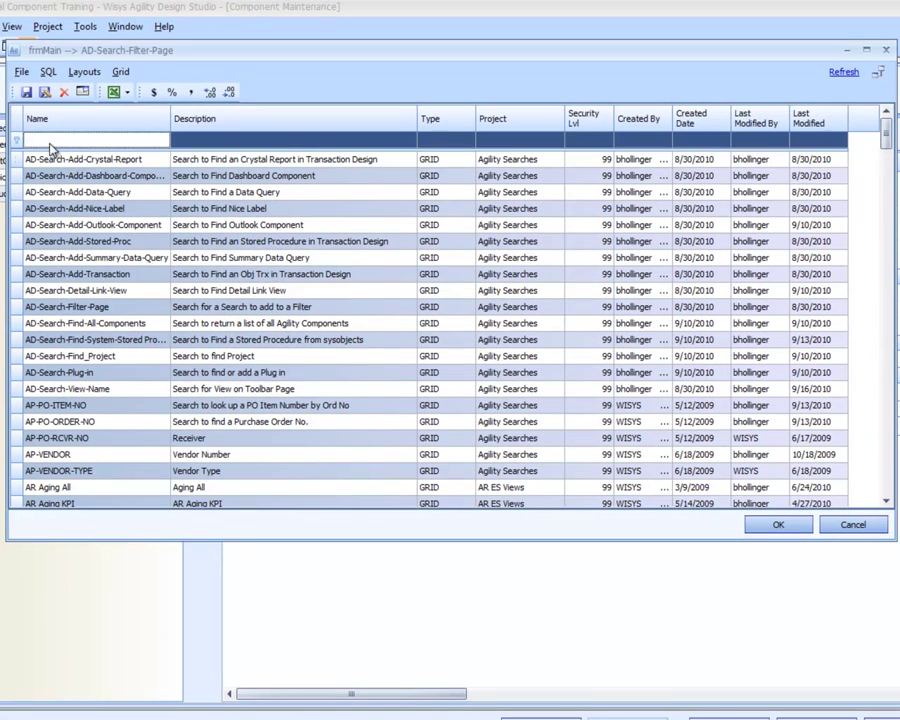
pyautogui.write('oe')
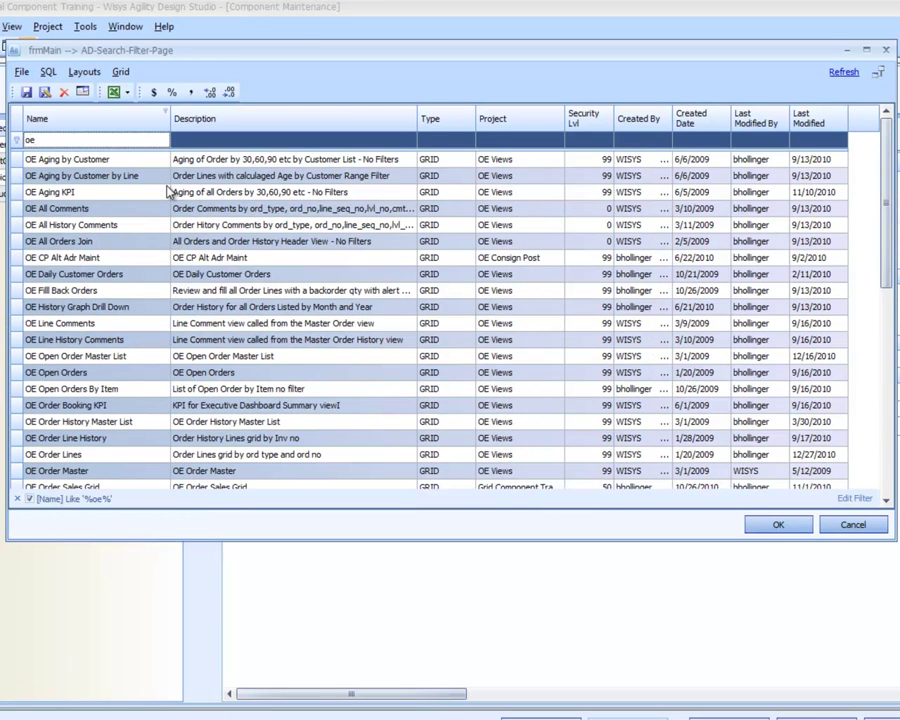
pyautogui.write('-')
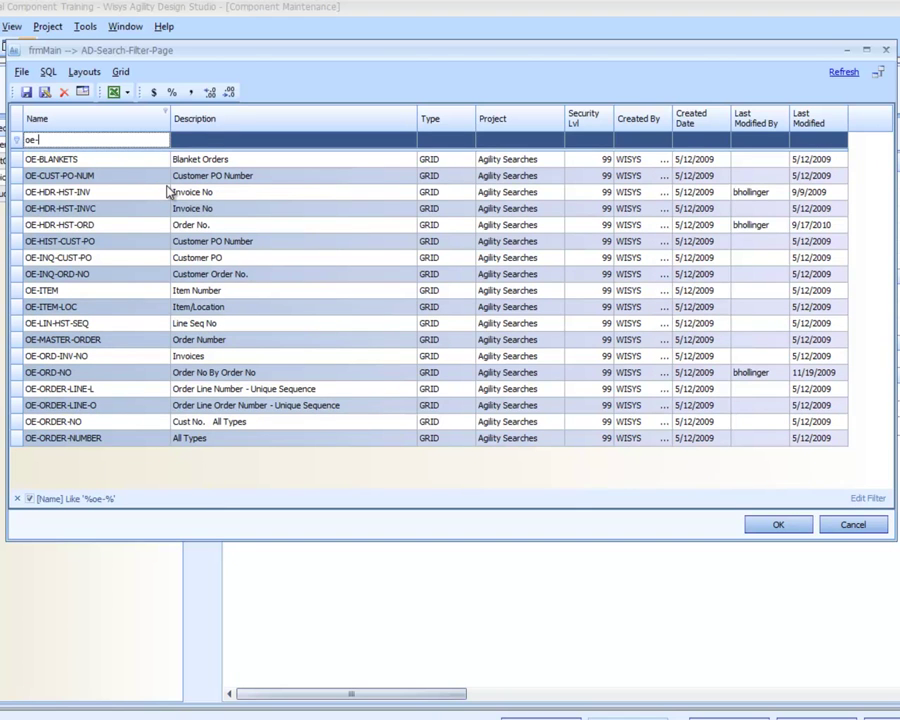
pyautogui.doubleClick(240, 372)
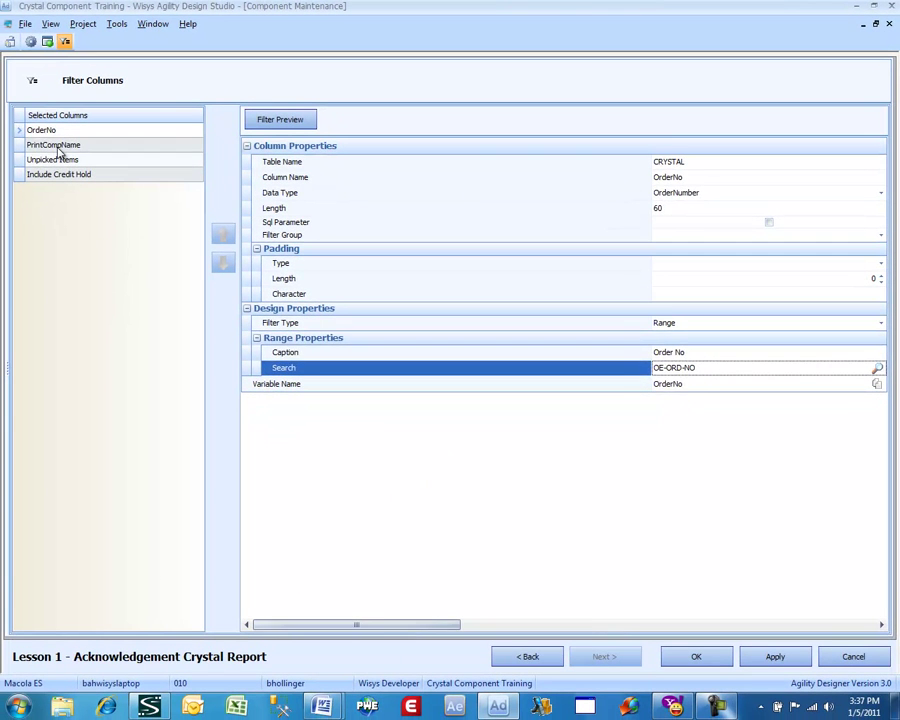
# Set the checkbox caption of the PrintCompName filter column to "Print Company Name".
pyautogui.click(57, 147)
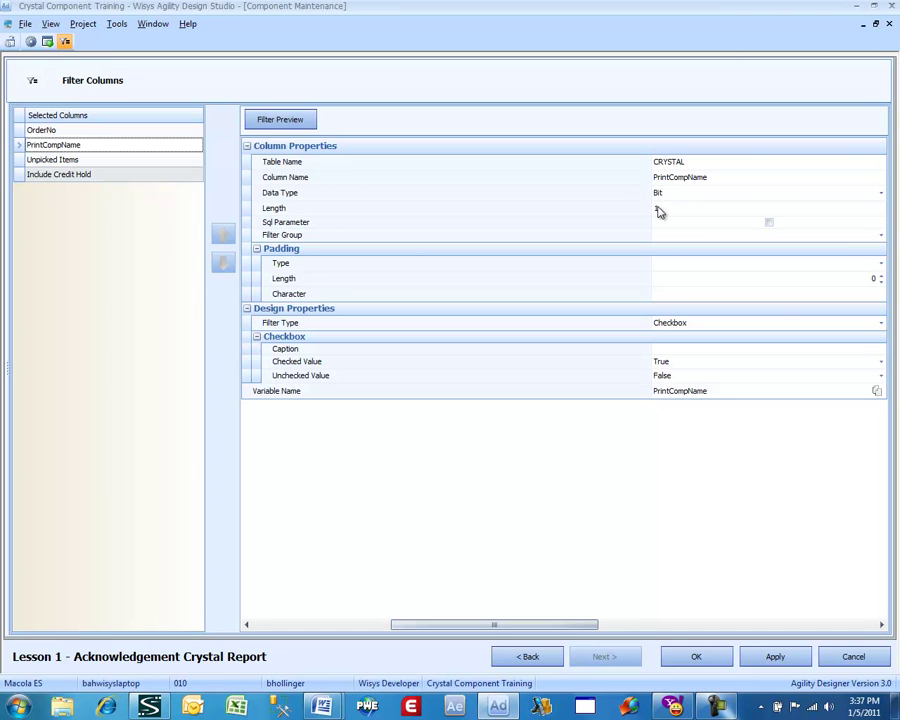
pyautogui.click(673, 349)
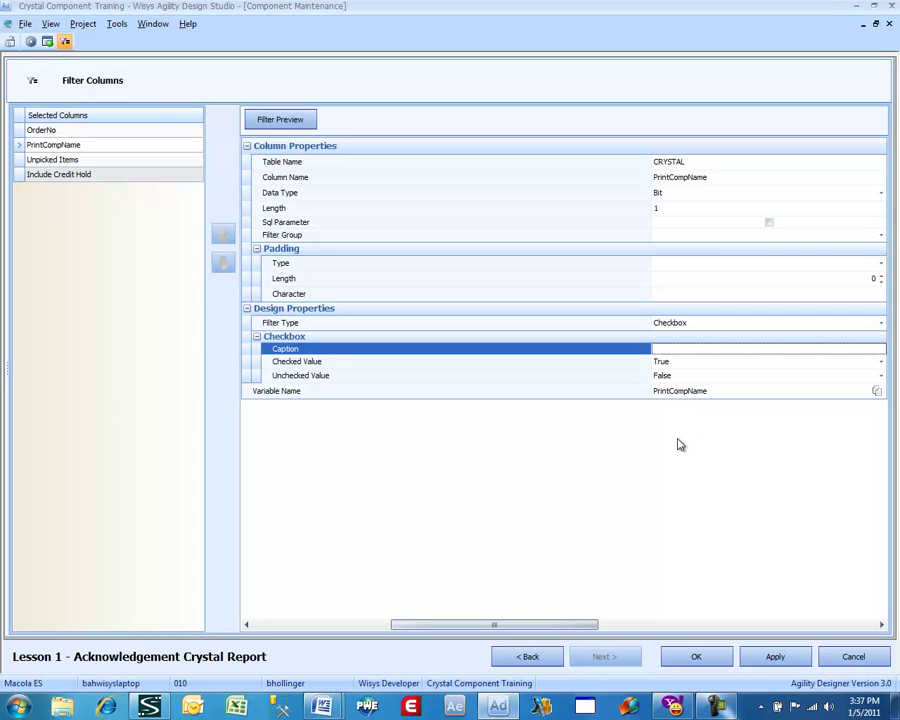
pyautogui.write('Print Company Name')
# Set the checkbox caption of the Unpicked Items filter column to "Print Unpicked Items".
pyautogui.click(77, 161)
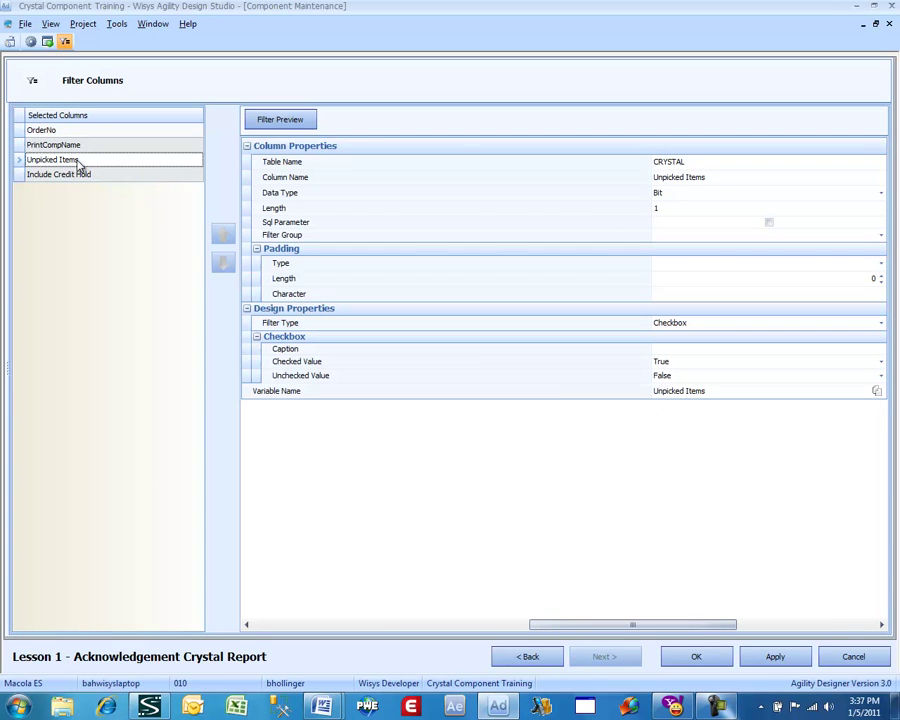
pyautogui.click(673, 350)
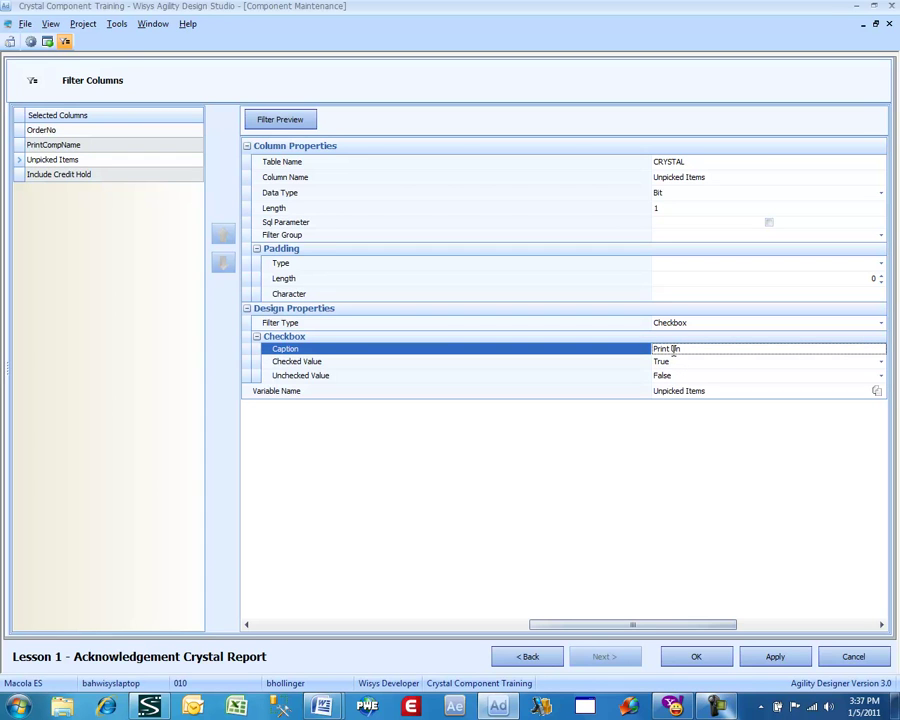
pyautogui.write('Print Unpicked Items')
# Set the checkbox caption of the Include Credit Hold filter column to "Include Credit Hold" and preview the filter.
pyautogui.click(74, 179)
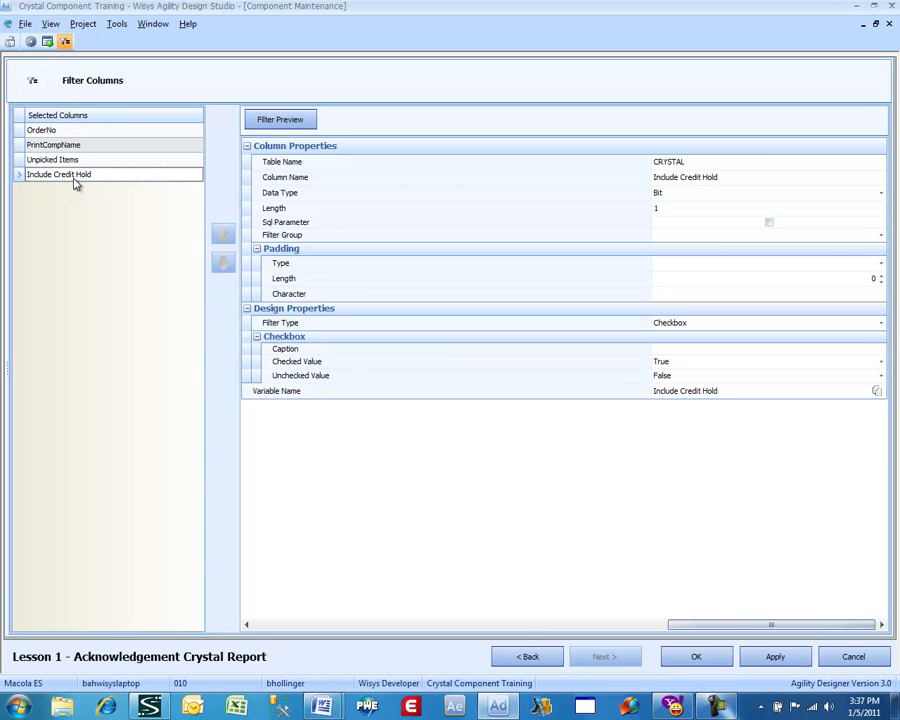
pyautogui.click(666, 351)
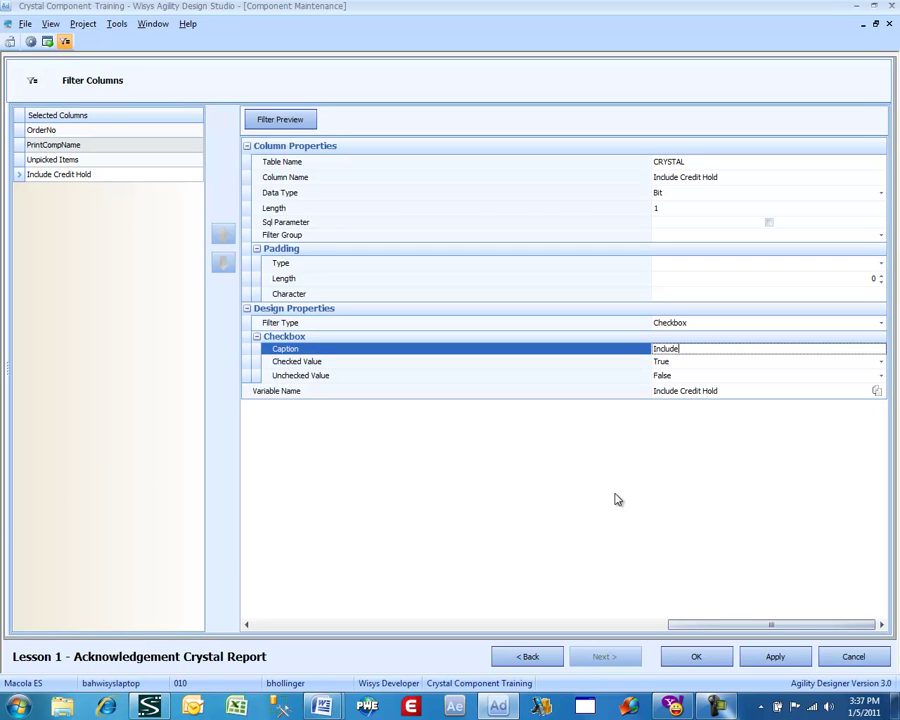
pyautogui.write('Include Credit Hold')
pyautogui.click(291, 124)
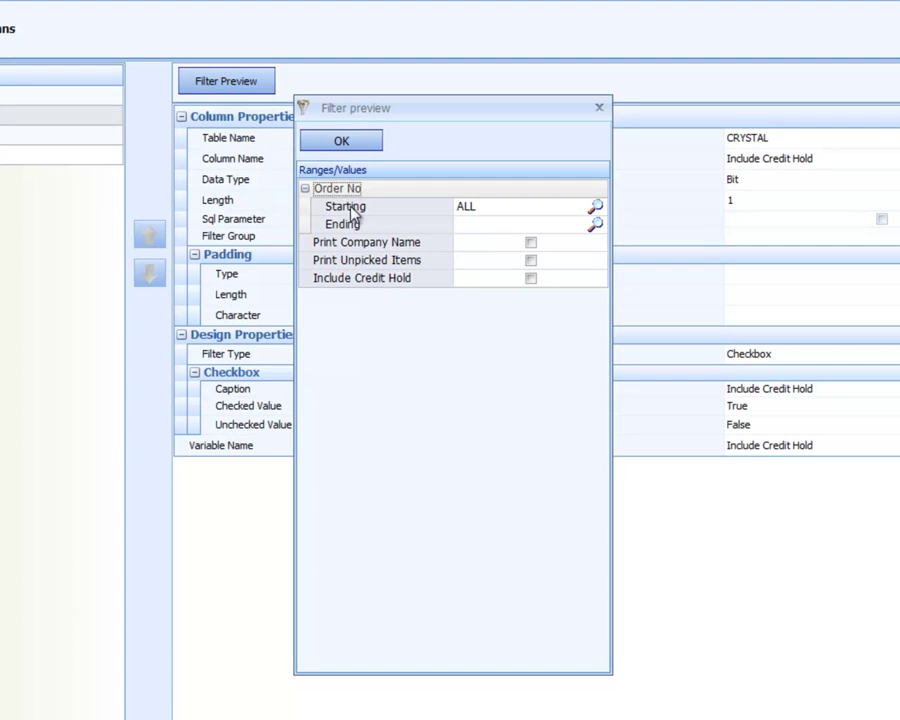
pyautogui.click(341, 143)
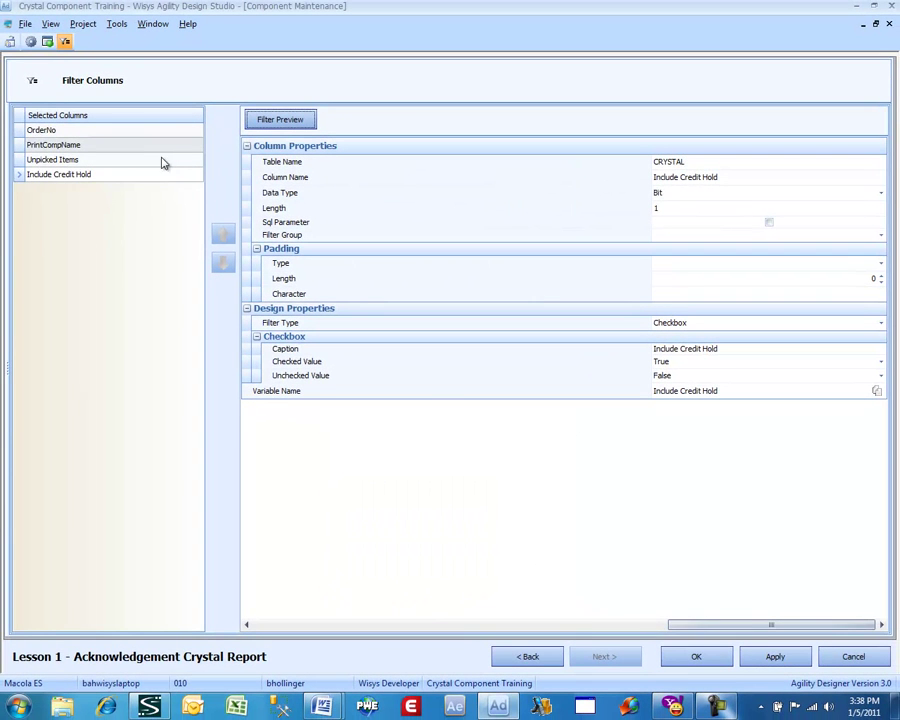
# Assign the PrintCompName filter column to the Preferences filter group.
pyautogui.click(167, 149)
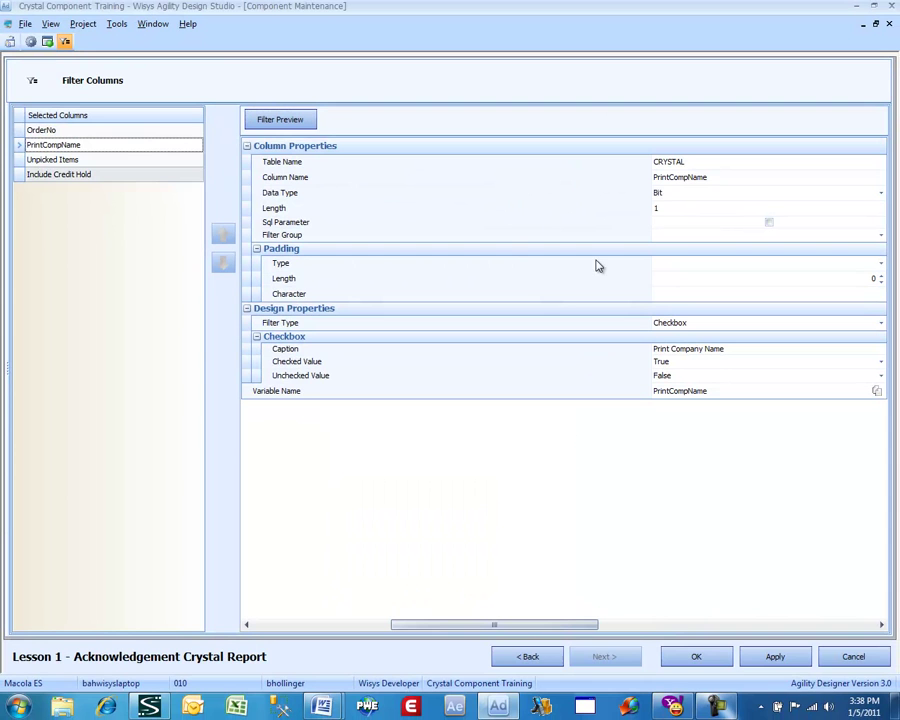
pyautogui.click(687, 236)
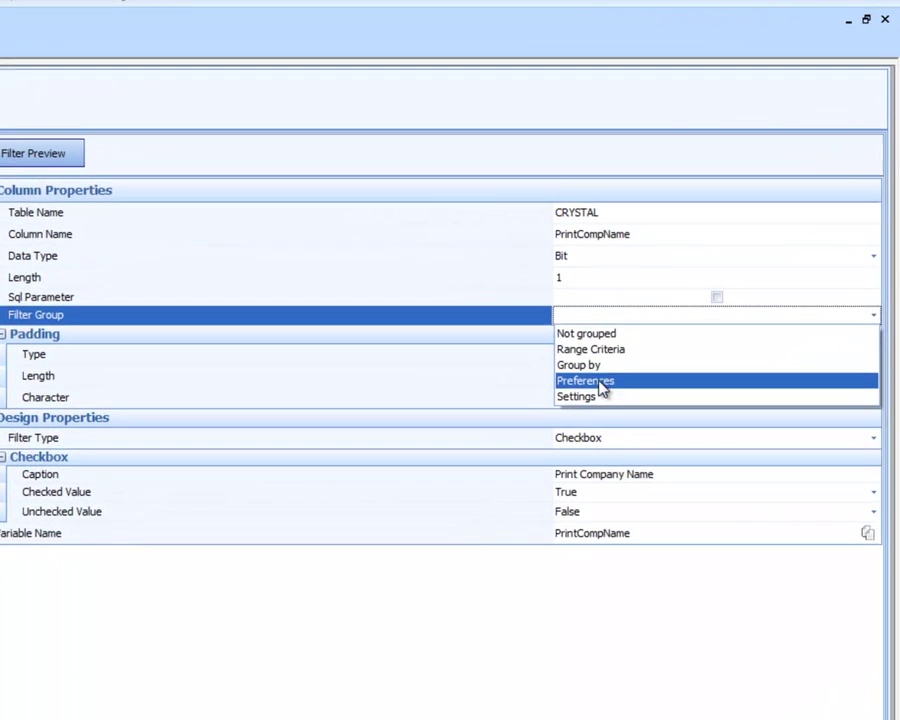
pyautogui.click(601, 383)
# Assign the Unpicked Items filter column to the Preferences filter group.
pyautogui.click(52, 159)
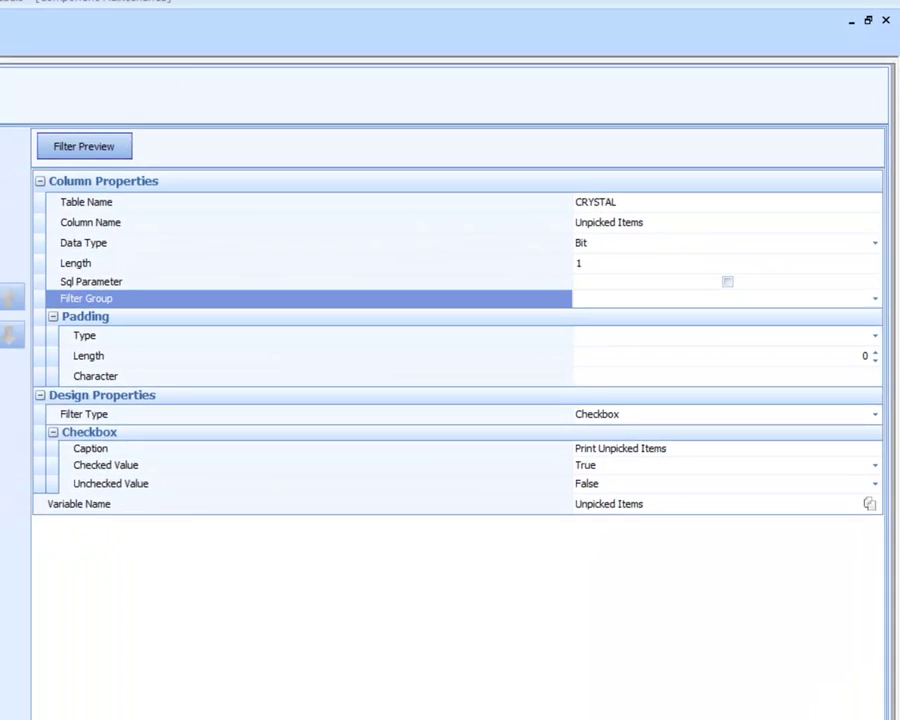
pyautogui.click(560, 324)
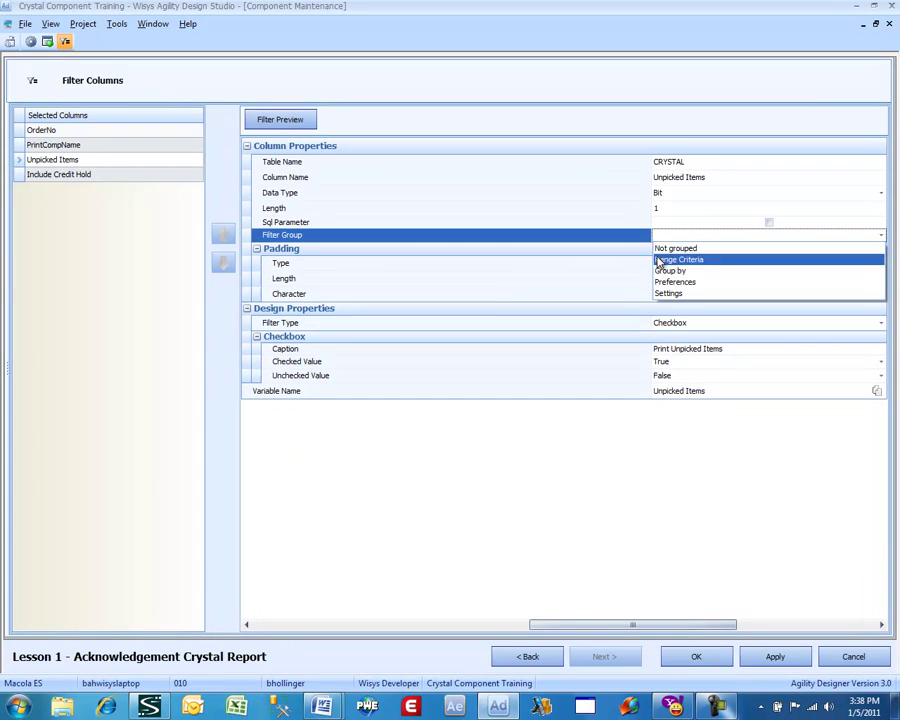
pyautogui.click(672, 282)
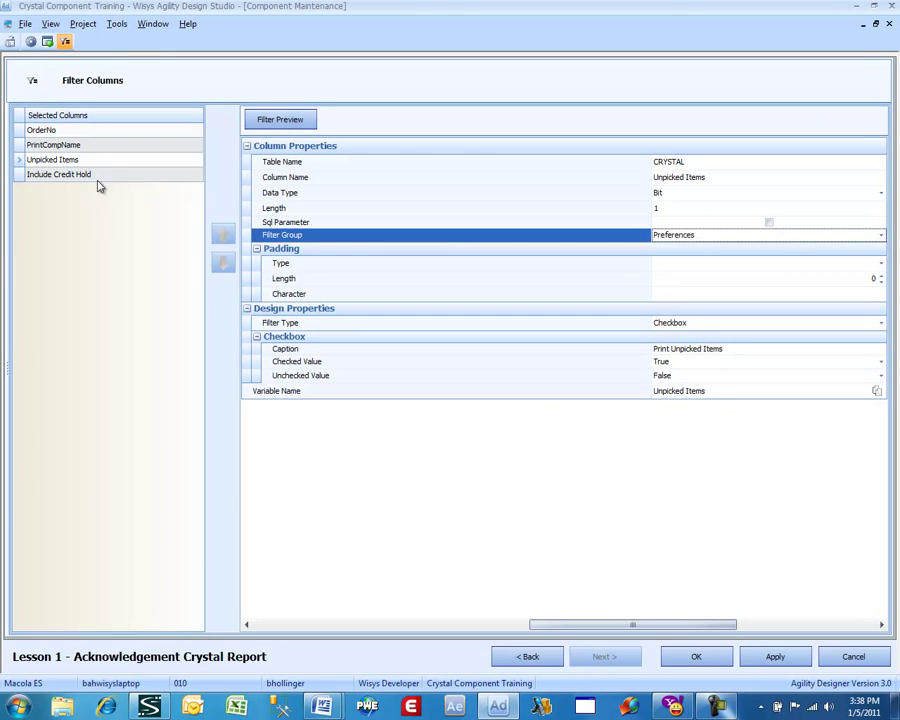
# Assign the Include Credit Hold filter column to the Preferences filter group and preview the grouped filter.
pyautogui.click(106, 176)
pyautogui.click(658, 236)
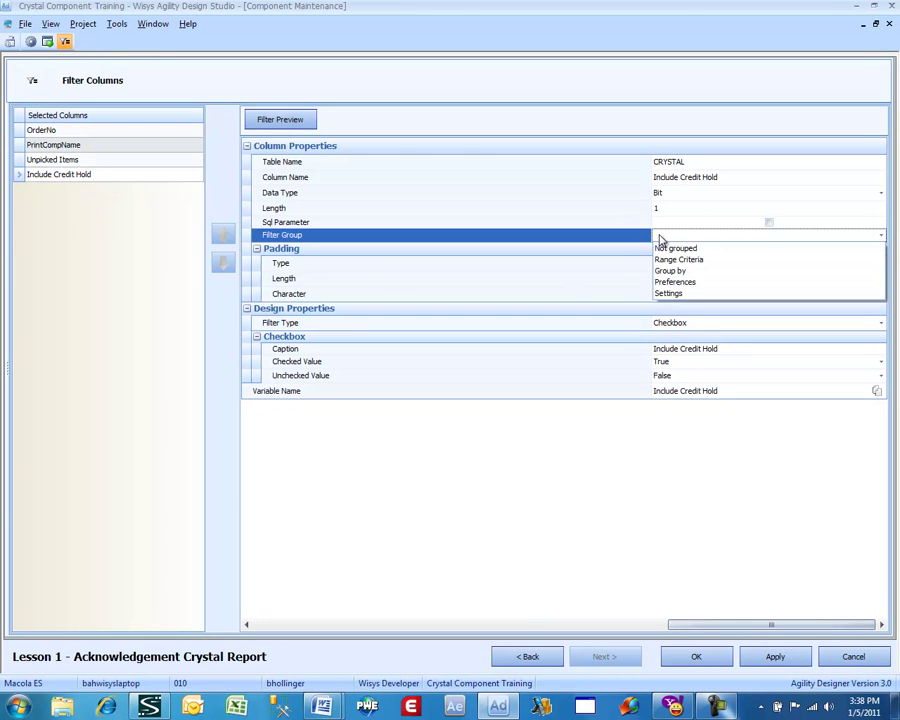
pyautogui.click(668, 282)
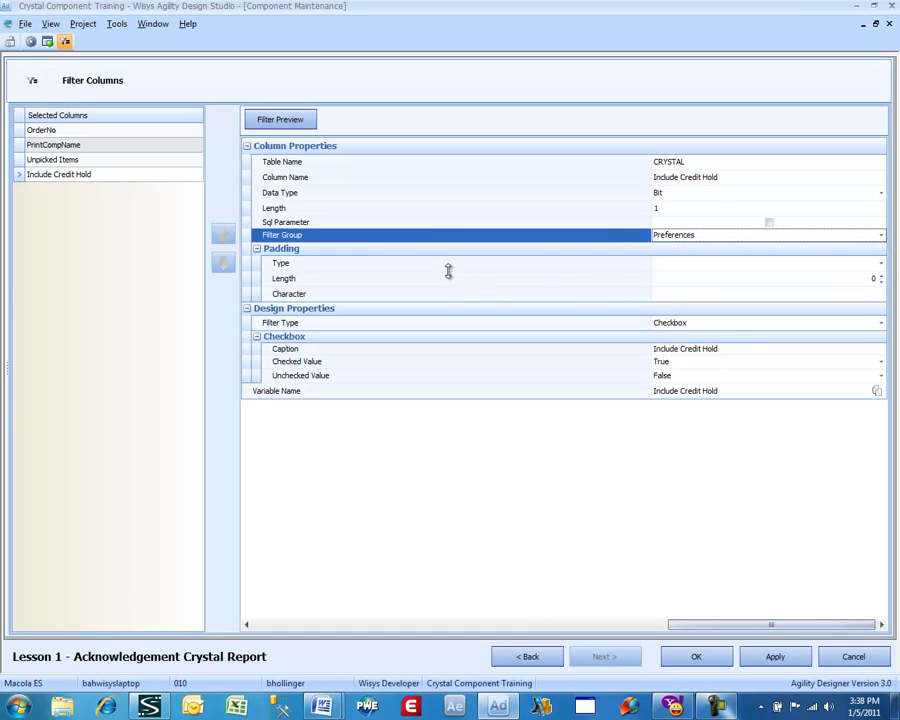
pyautogui.click(256, 119)
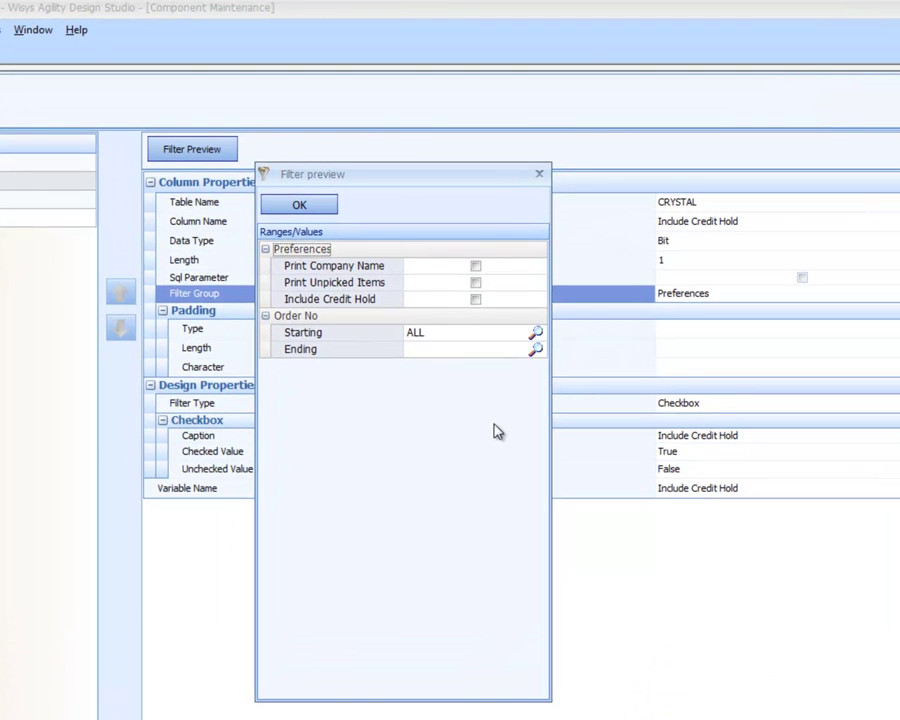
# Assign the OrderNo filter column to the Range Criteria filter group and preview the regrouped filter.
pyautogui.click(297, 207)
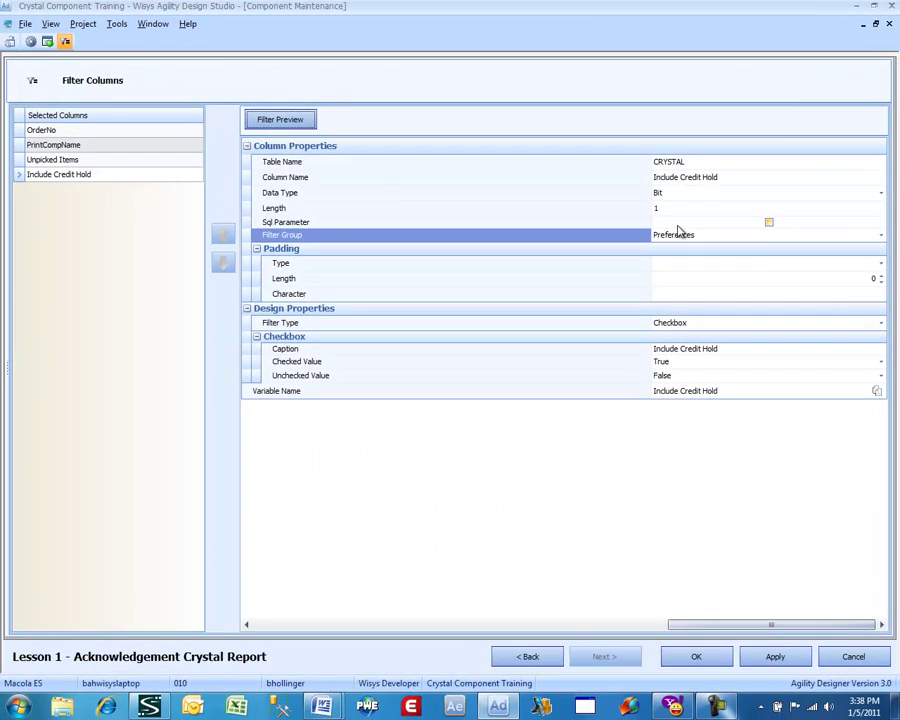
pyautogui.click(44, 130)
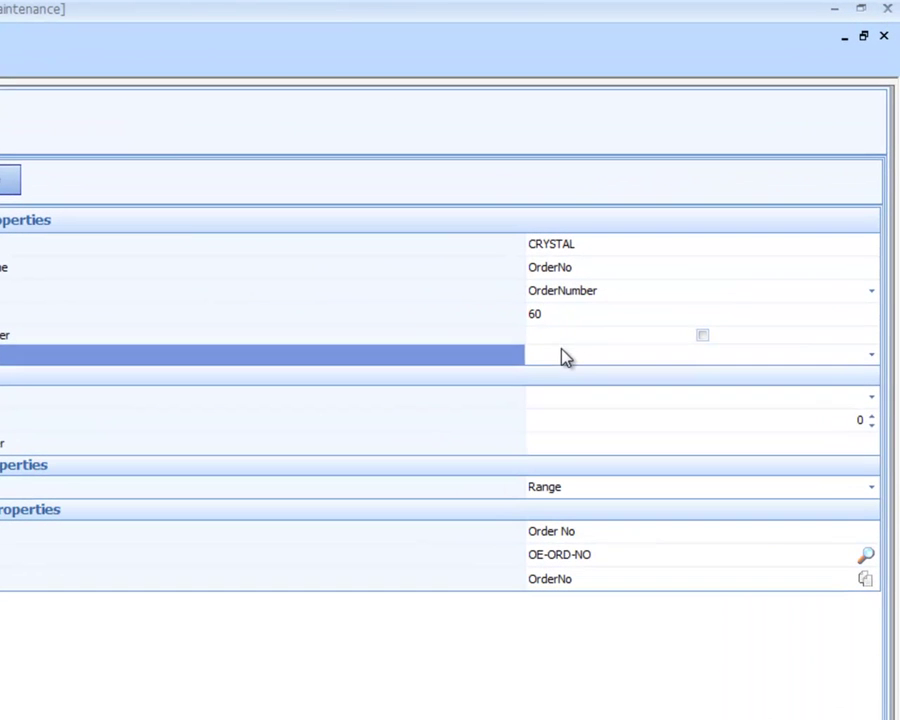
pyautogui.click(613, 303)
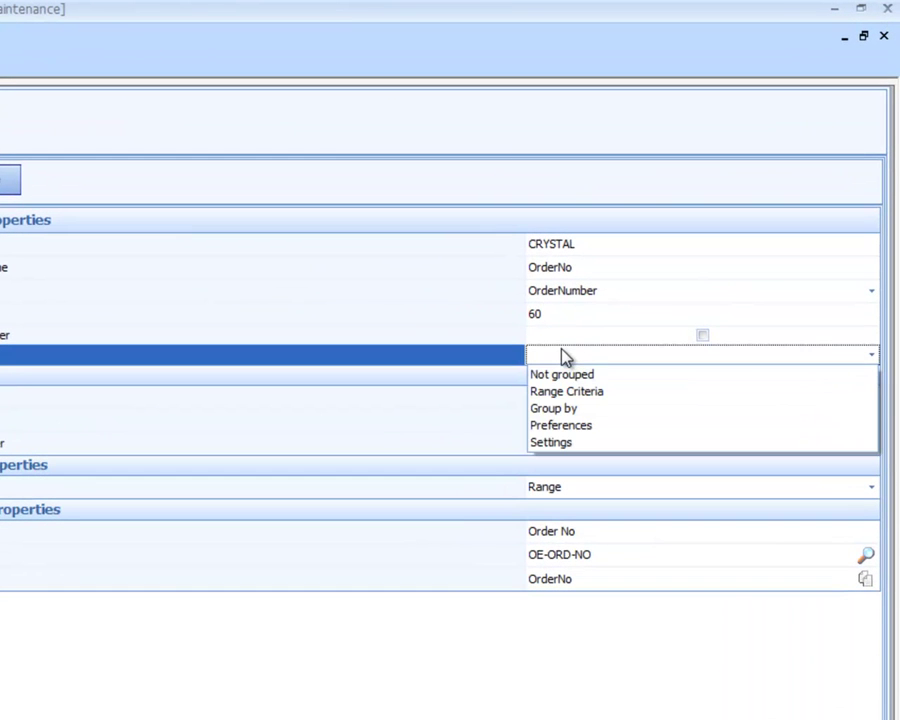
pyautogui.click(568, 391)
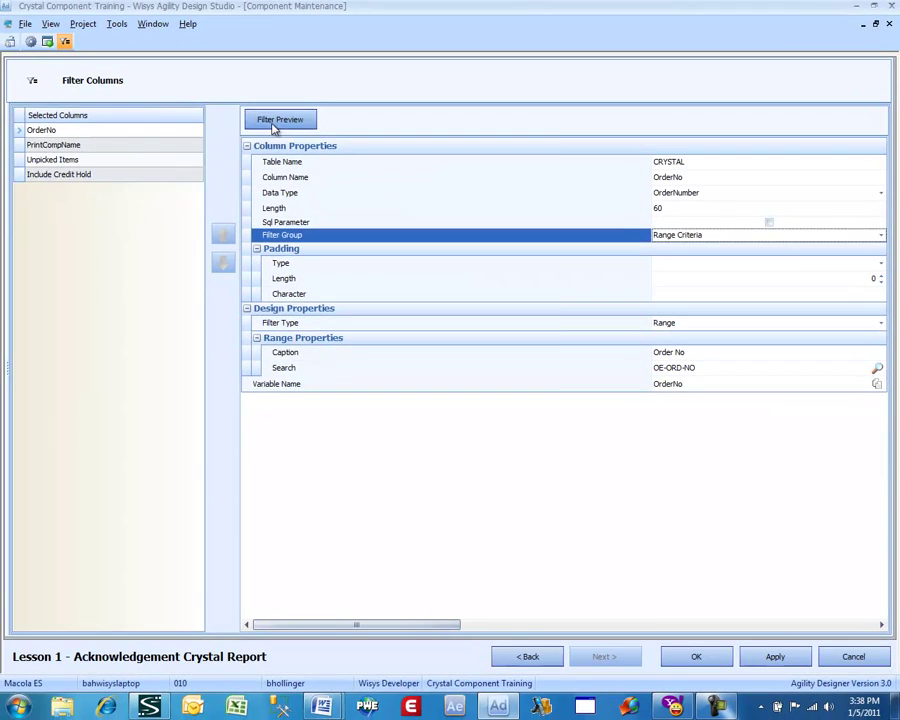
pyautogui.click(276, 120)
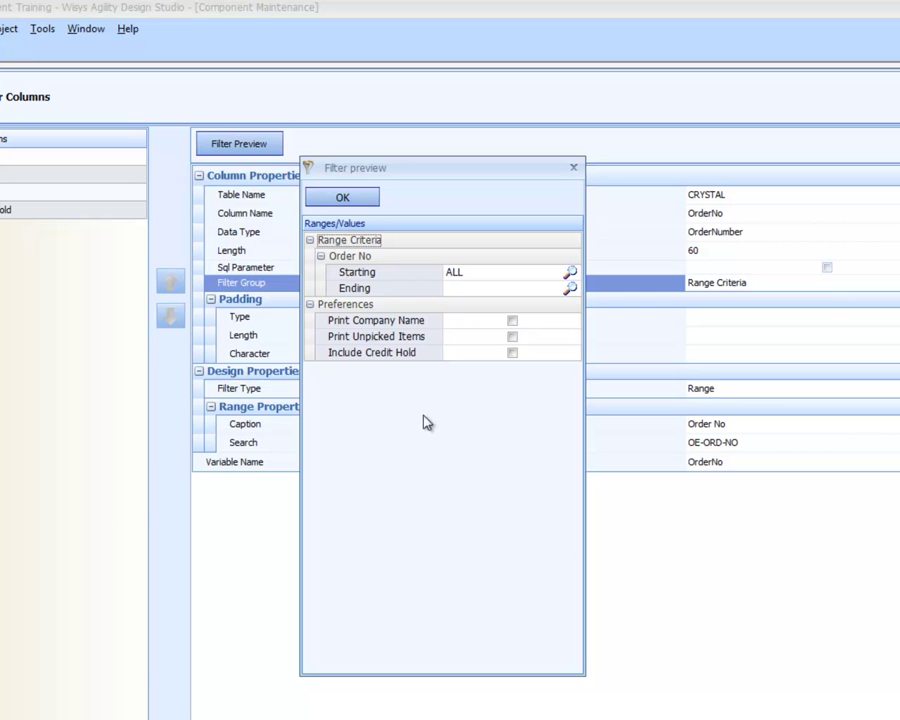
# Test the Order No lookup in the filter preview by picking an Outdoor Adventure Outlet order for the range, and close the preview.
pyautogui.click(569, 273)
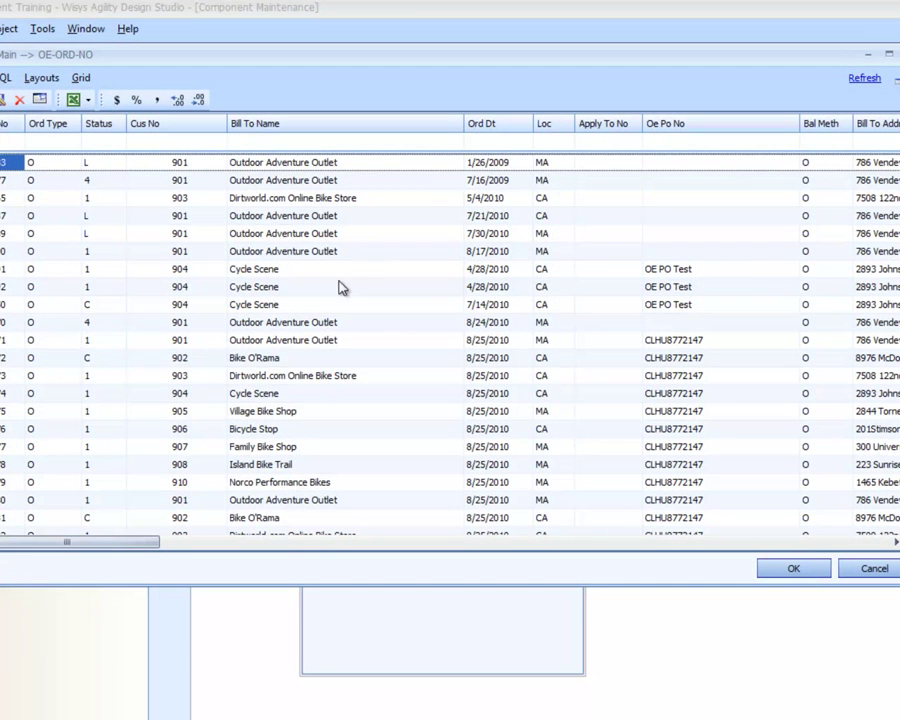
pyautogui.doubleClick(16, 252)
pyautogui.press('Tab')
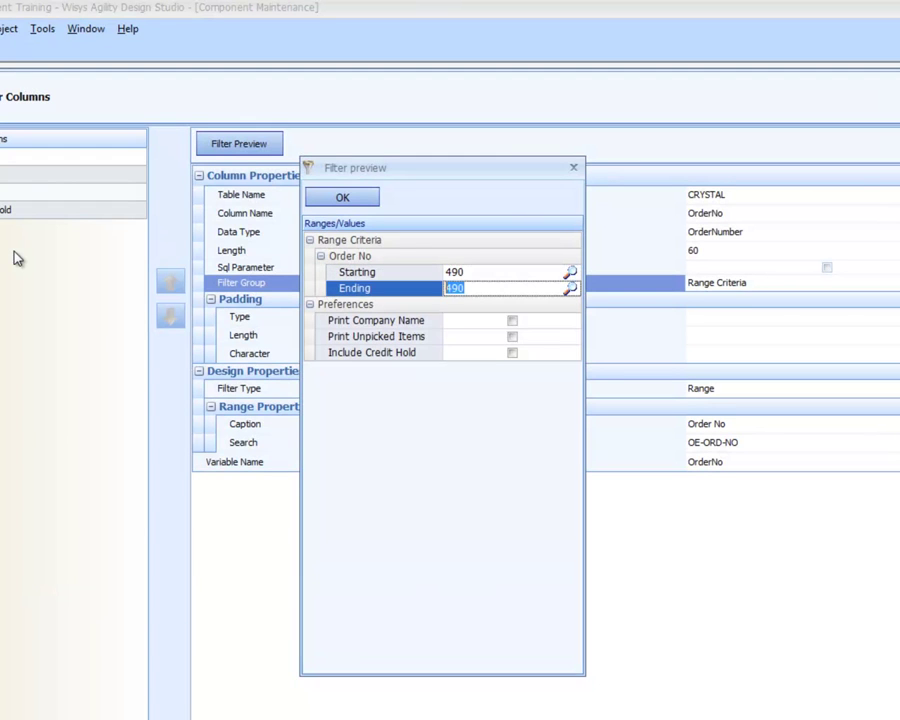
pyautogui.press('Tab')
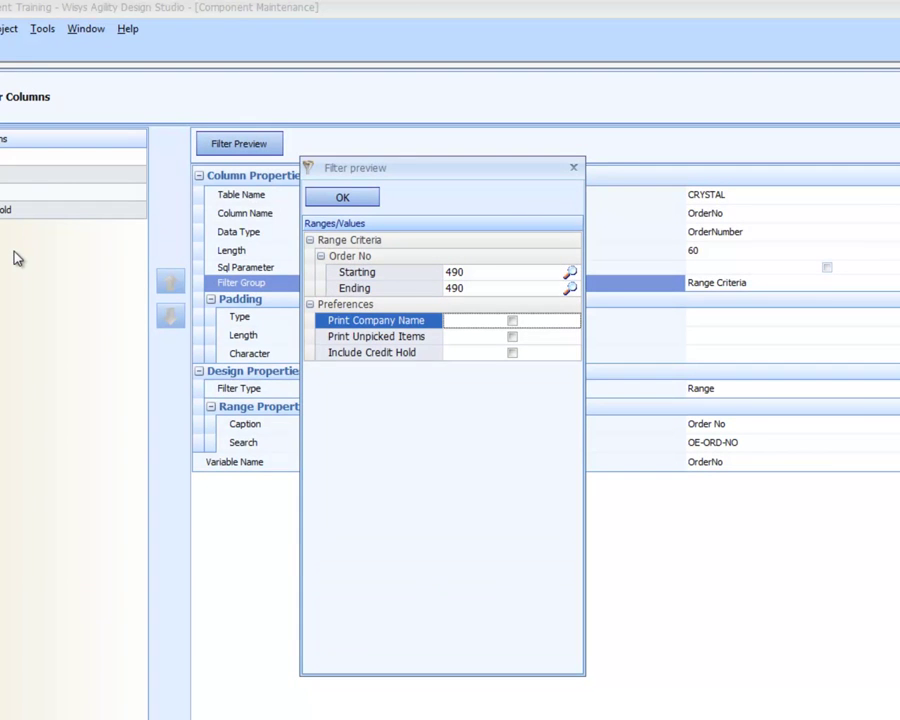
pyautogui.click(341, 196)
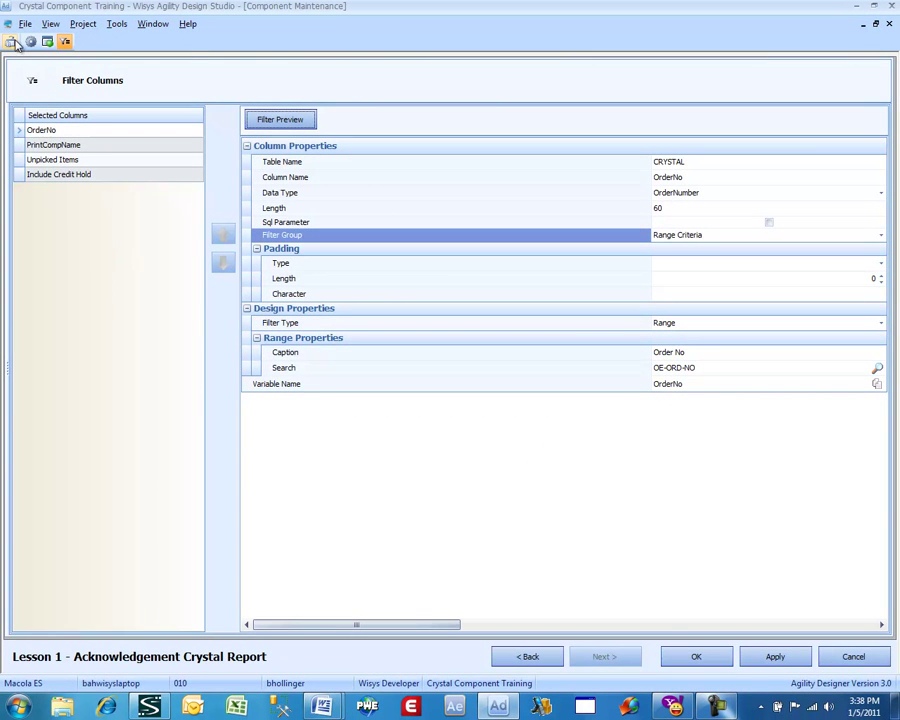
# Save the filter column setup and run the Lesson 1 - Acknowledgement Crystal Report component.
pyautogui.click(670, 666)
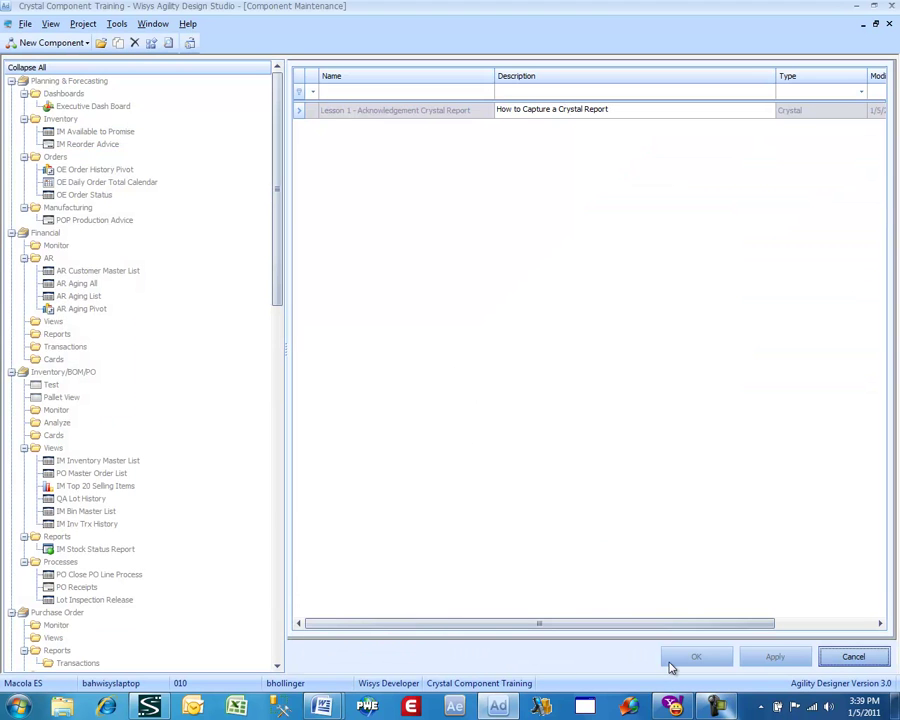
pyautogui.rightClick(350, 114)
pyautogui.click(358, 119)
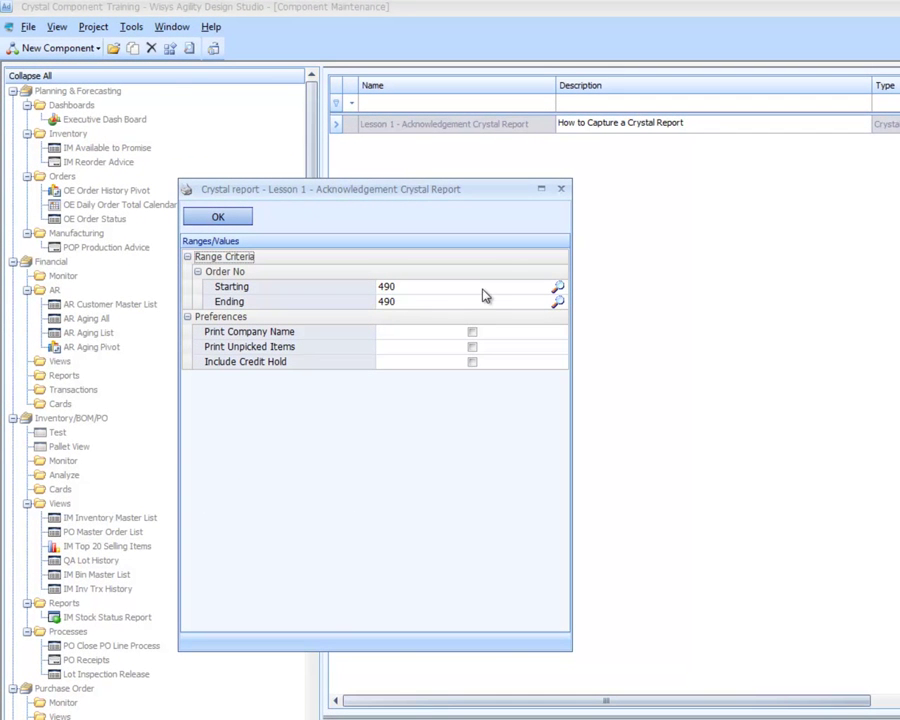
# Look up the Outdoor Adventure Outlet order dated 8/17/2010 and use it as the starting and ending order number.
pyautogui.click(557, 288)
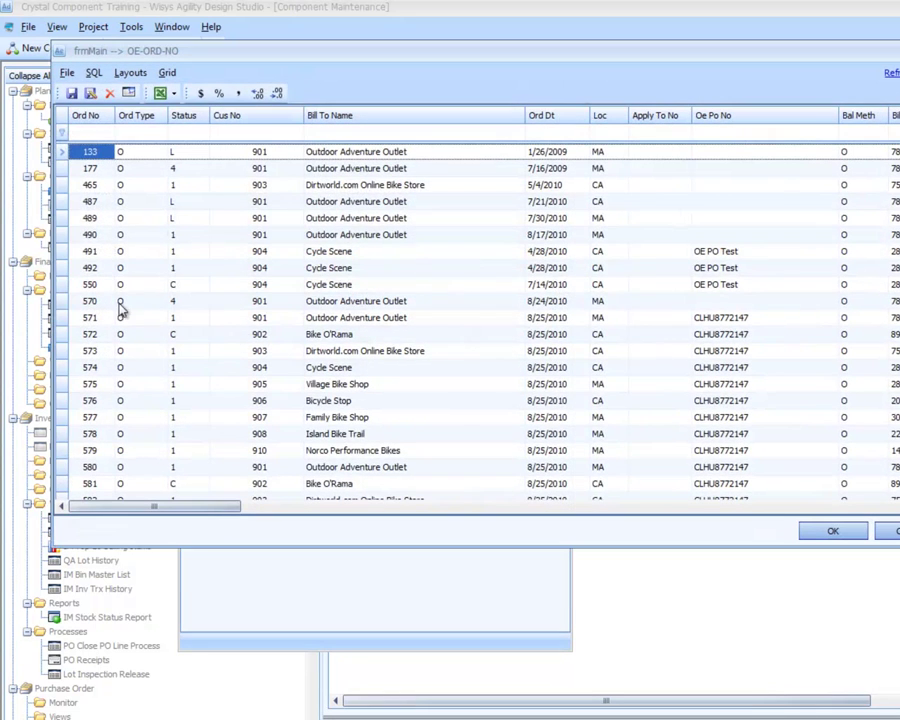
pyautogui.doubleClick(84, 234)
pyautogui.press('Tab')
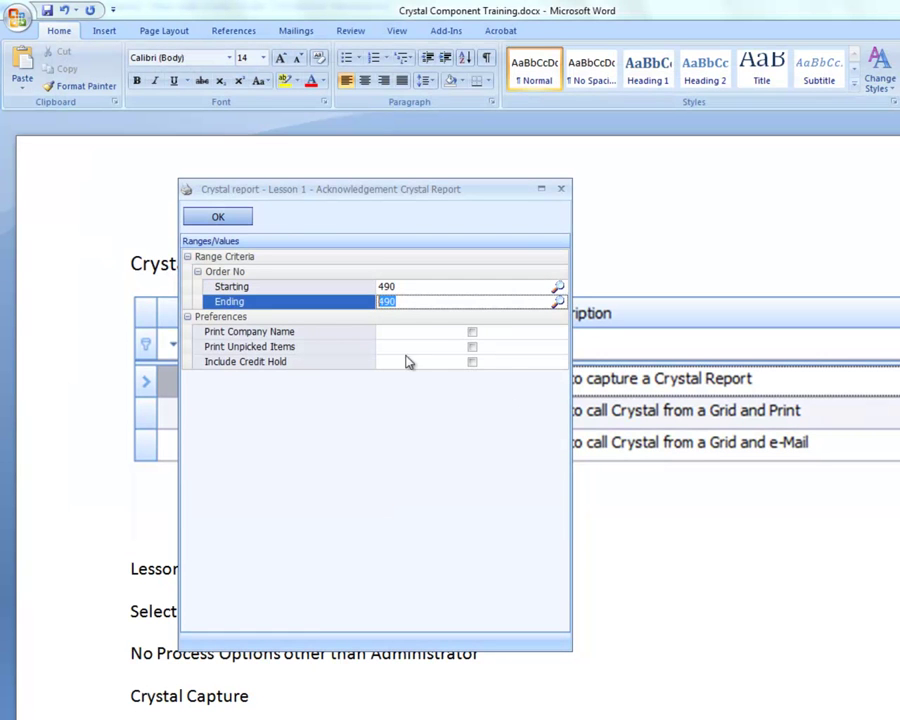
# Enable Print Company Name, Print Unpicked Items and Include Credit Hold, generate the order acknowledgement report, and close it after viewing.
pyautogui.click(470, 333)
pyautogui.click(472, 333)
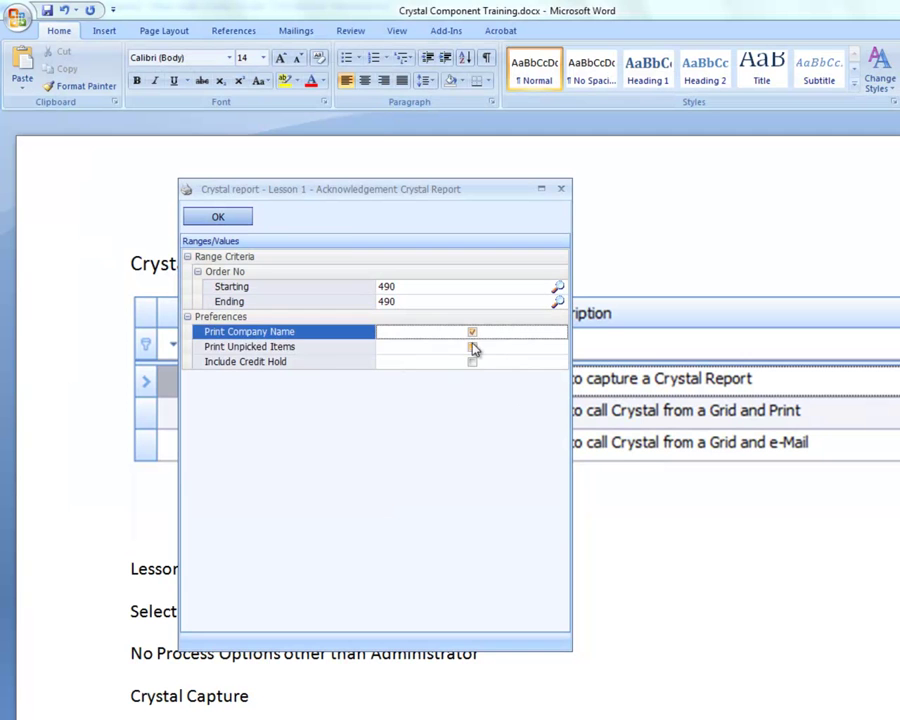
pyautogui.click(473, 348)
pyautogui.click(472, 348)
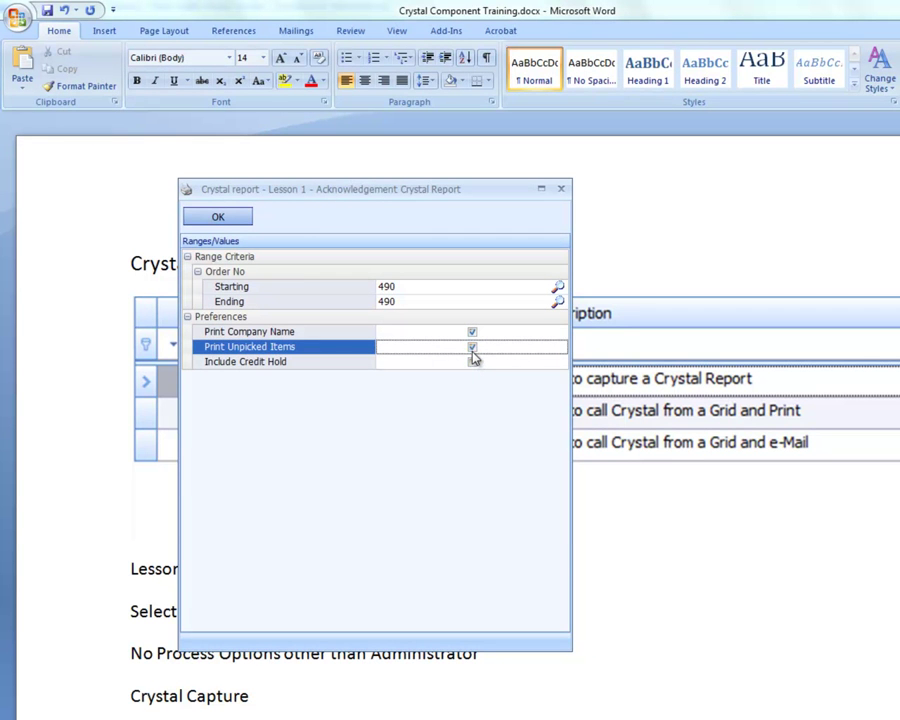
pyautogui.click(474, 363)
pyautogui.click(472, 362)
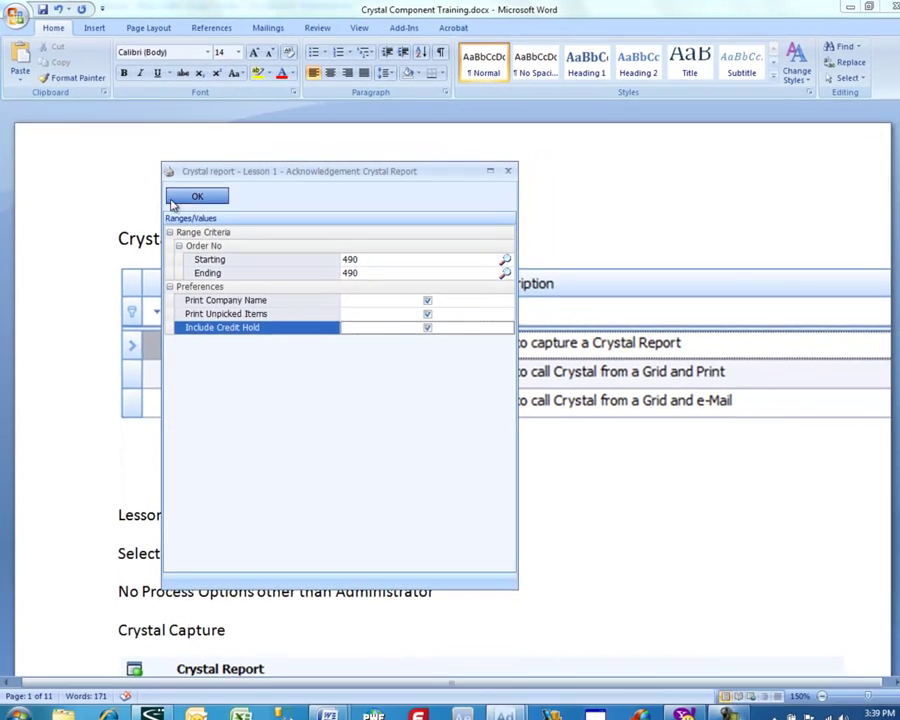
pyautogui.click(215, 217)
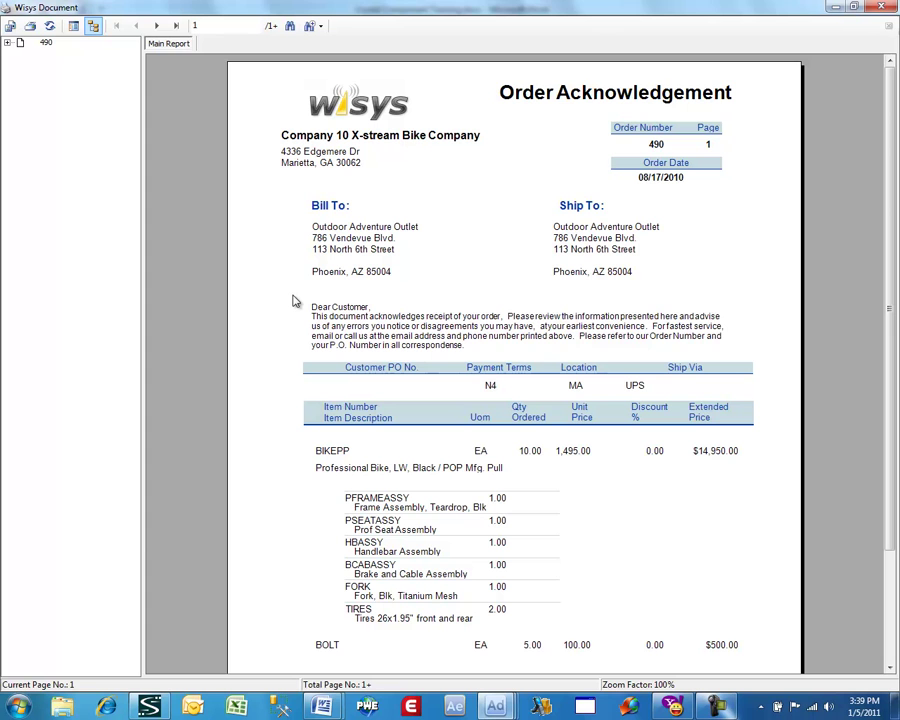
pyautogui.hotkey('alt', 'F4')
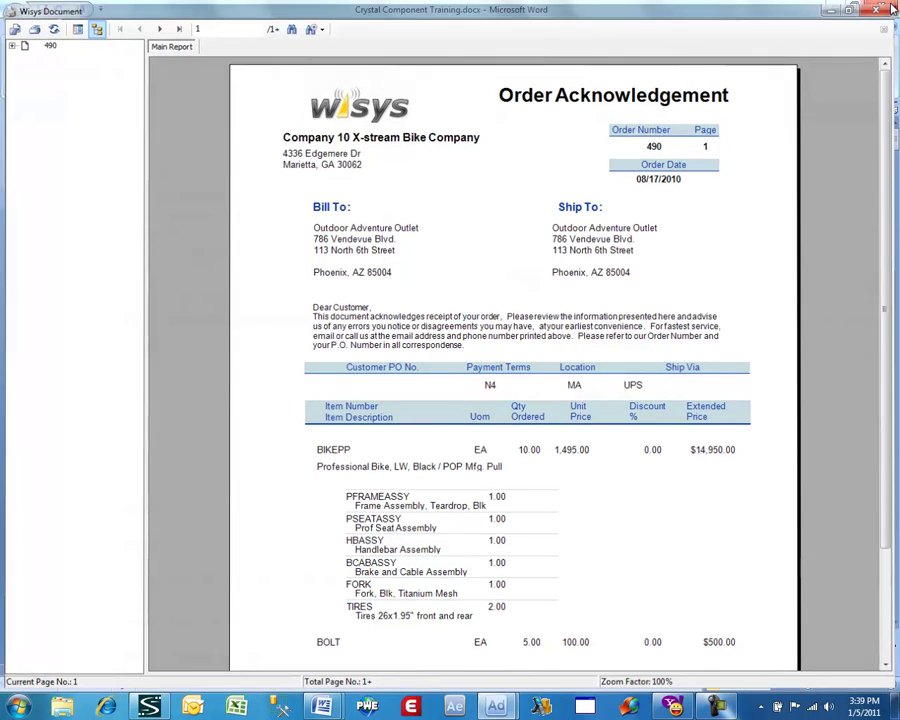